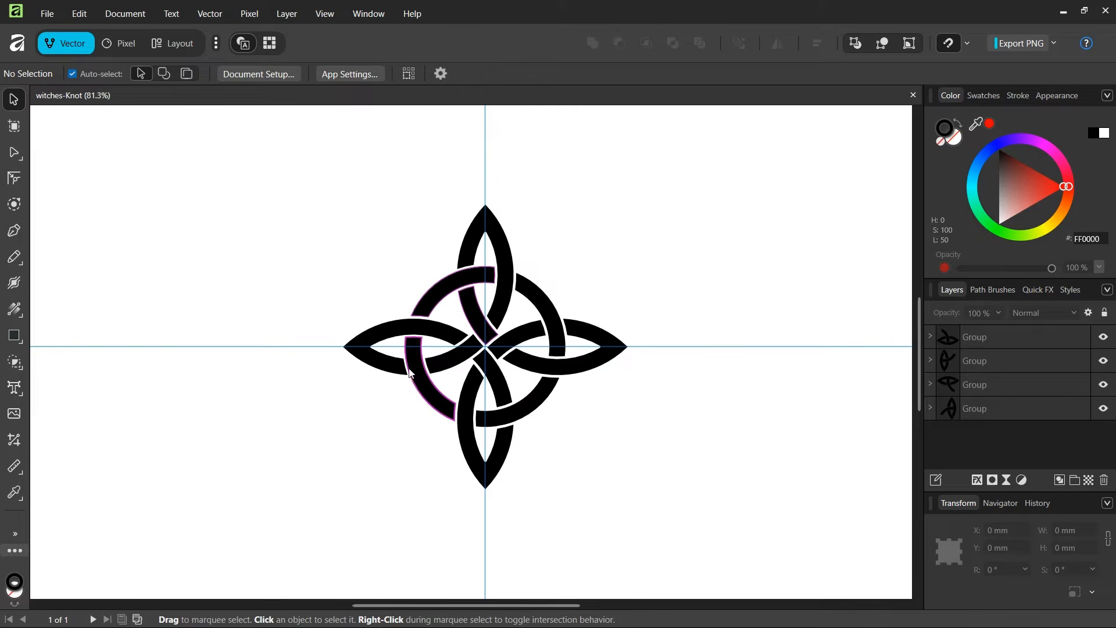
- Create a new blank landscape document and review its snapping options
left_click(47, 13)
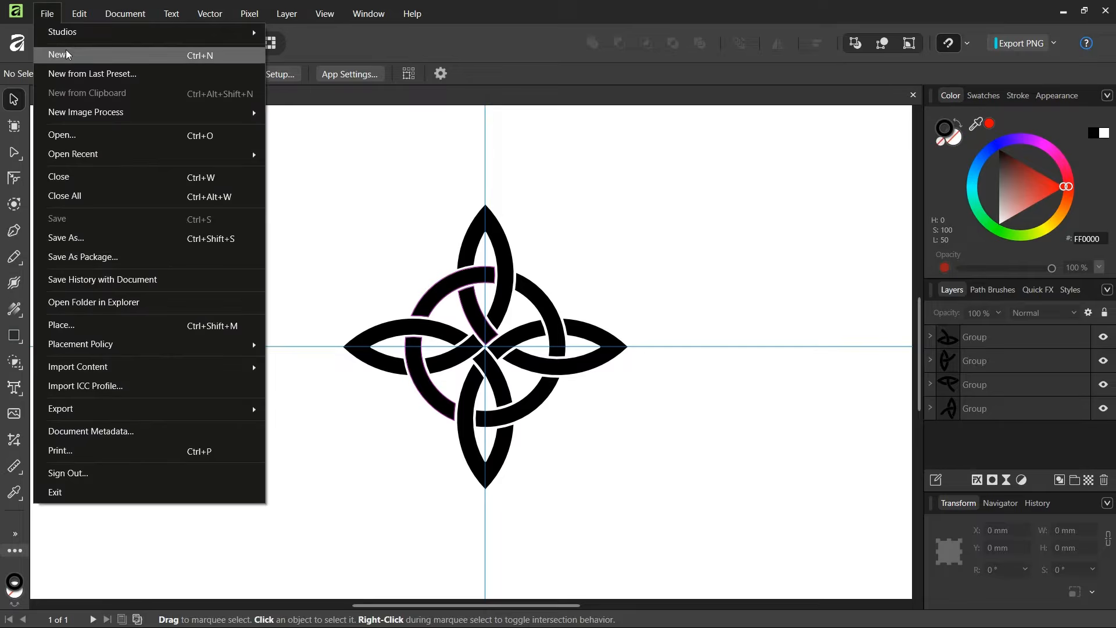
key("Escape")
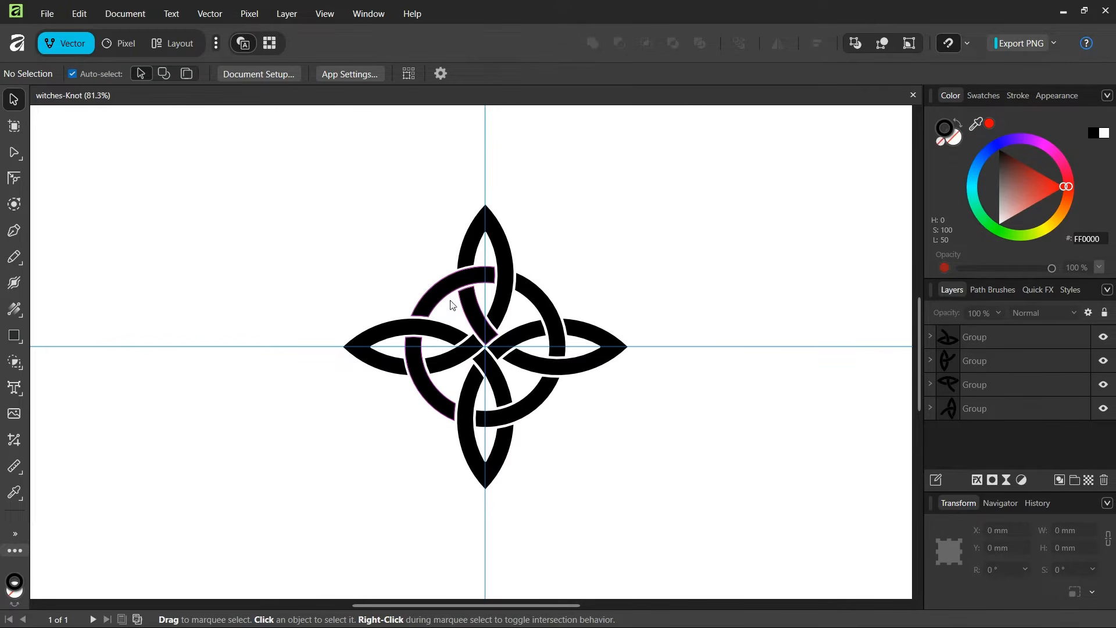
key("ctrl+n")
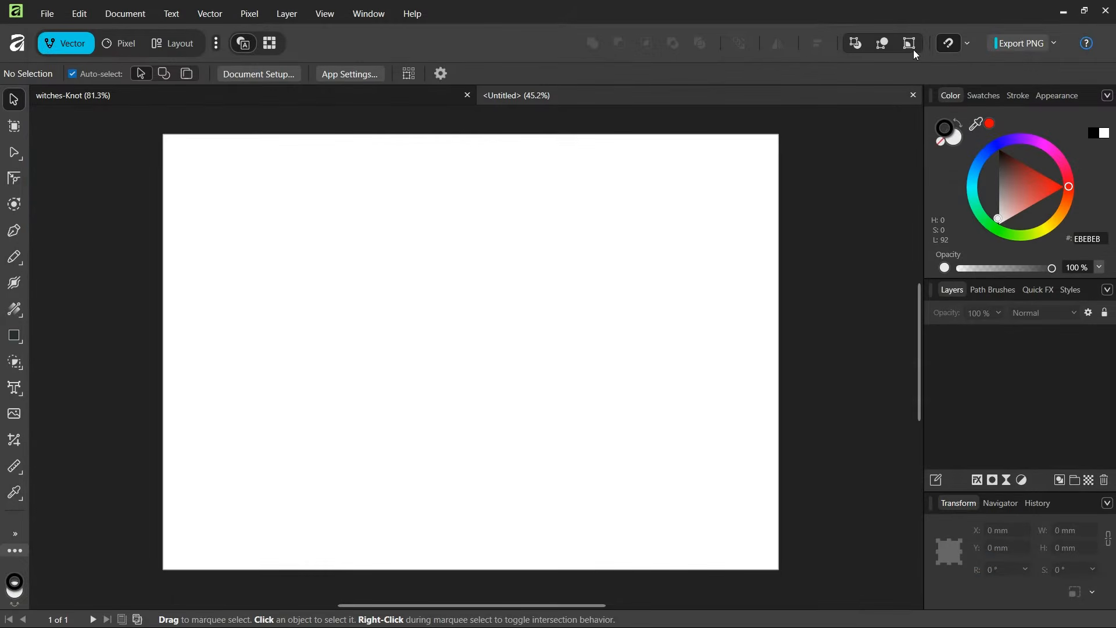
left_click(967, 44)
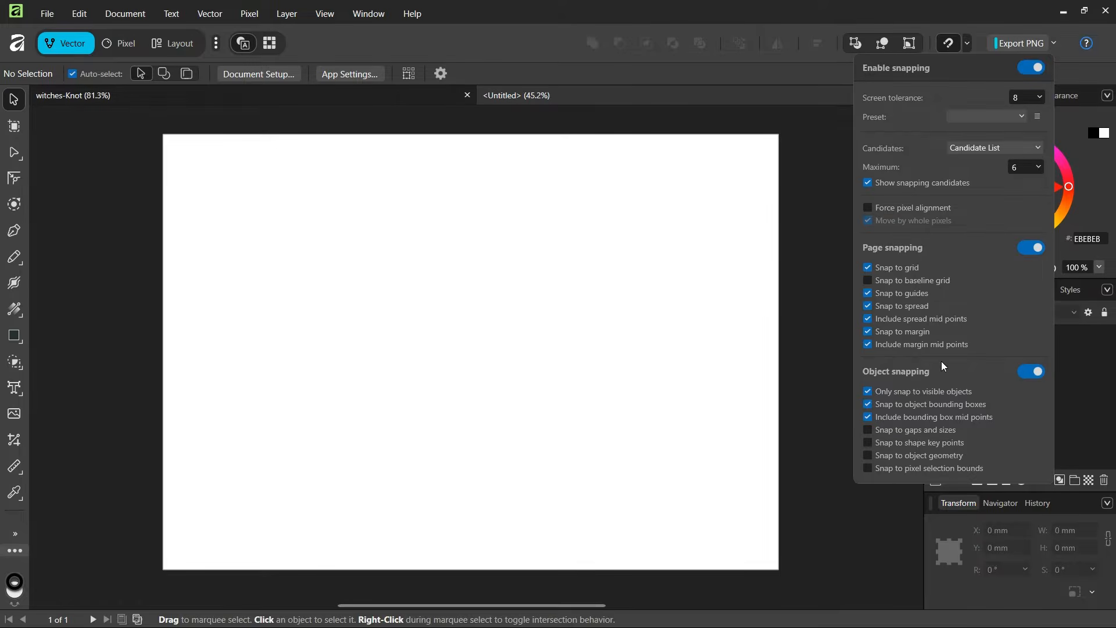
left_click(581, 340)
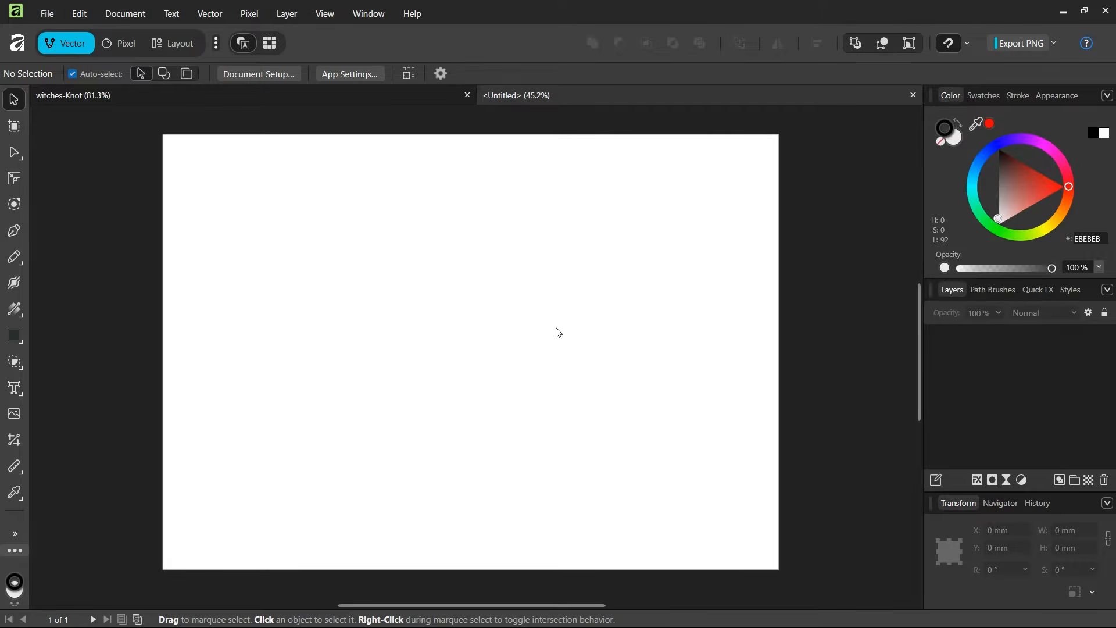
- Add one vertical and one horizontal guide crossing at the centre of the page
left_click(324, 14)
left_click(360, 198)
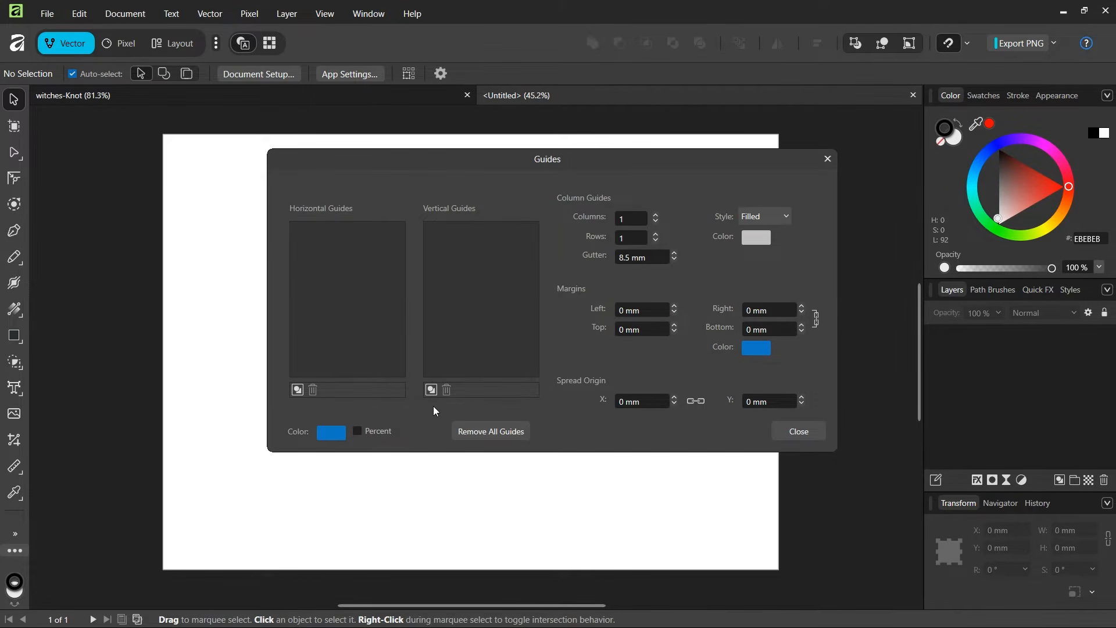
left_click(430, 389)
left_click(297, 388)
left_click(799, 430)
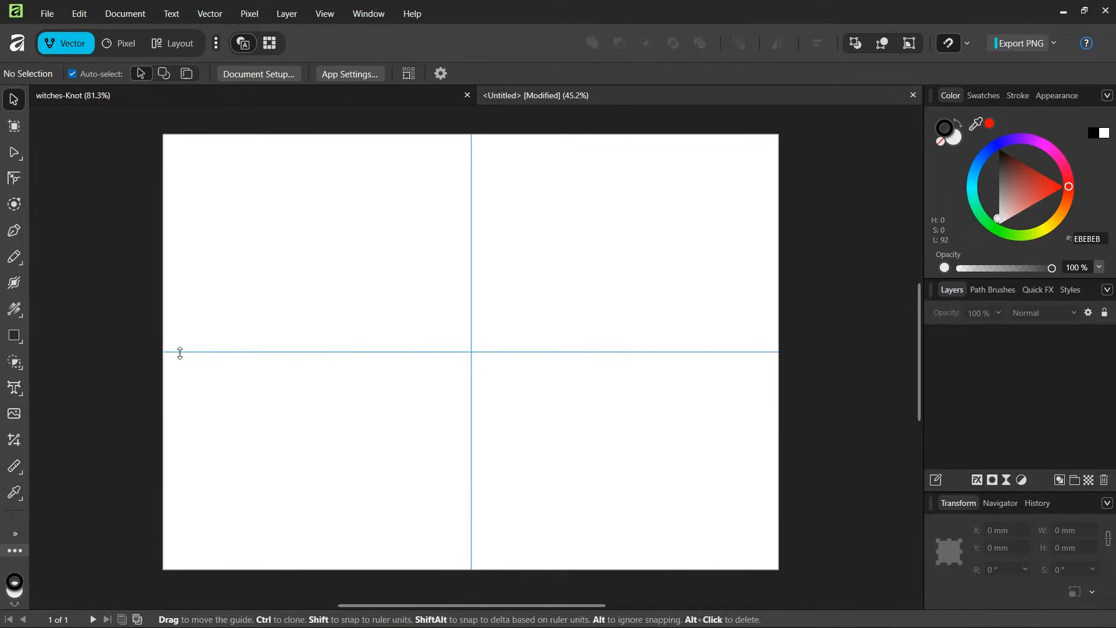
- Draw a circle about 71 mm in diameter in the page's upper-left quarter with no fill and a 20 pt black stroke
left_click(21, 340)
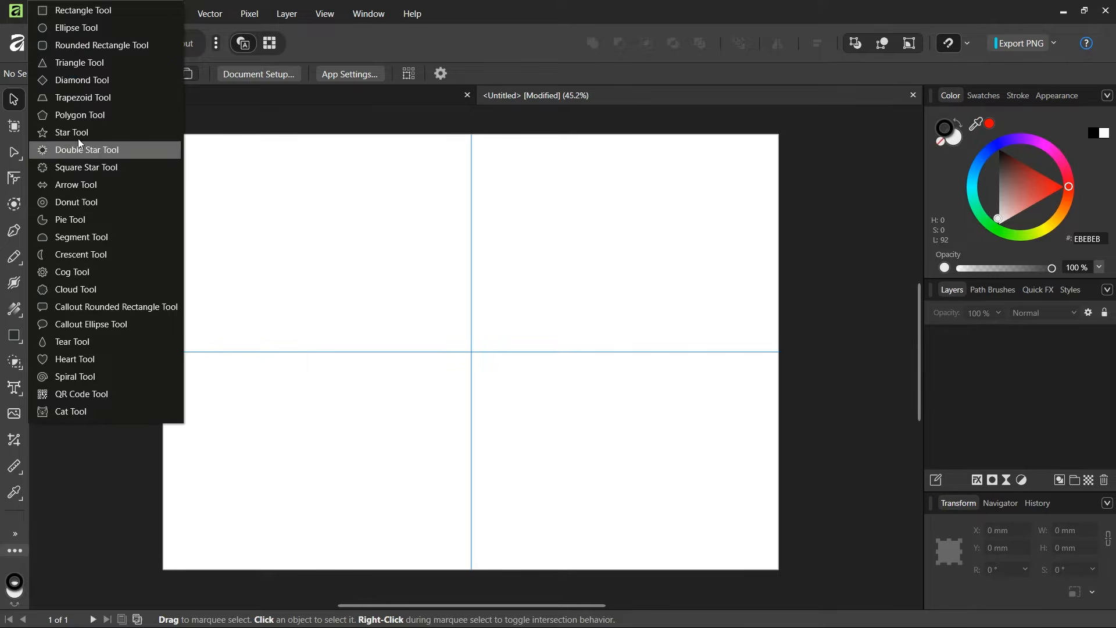
left_click(97, 28)
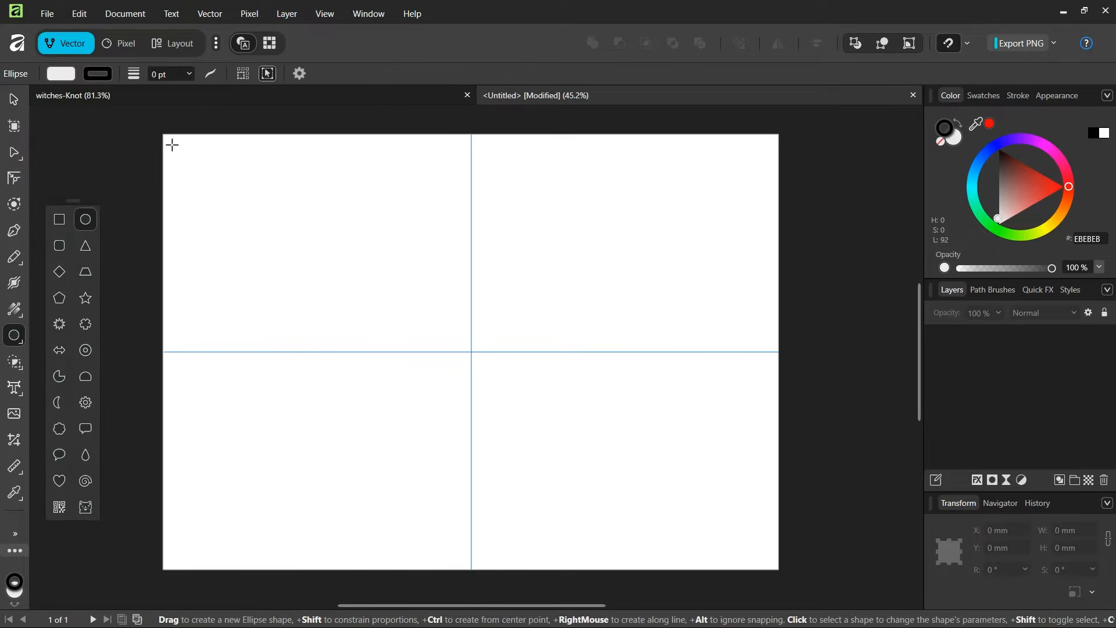
left_click(63, 74)
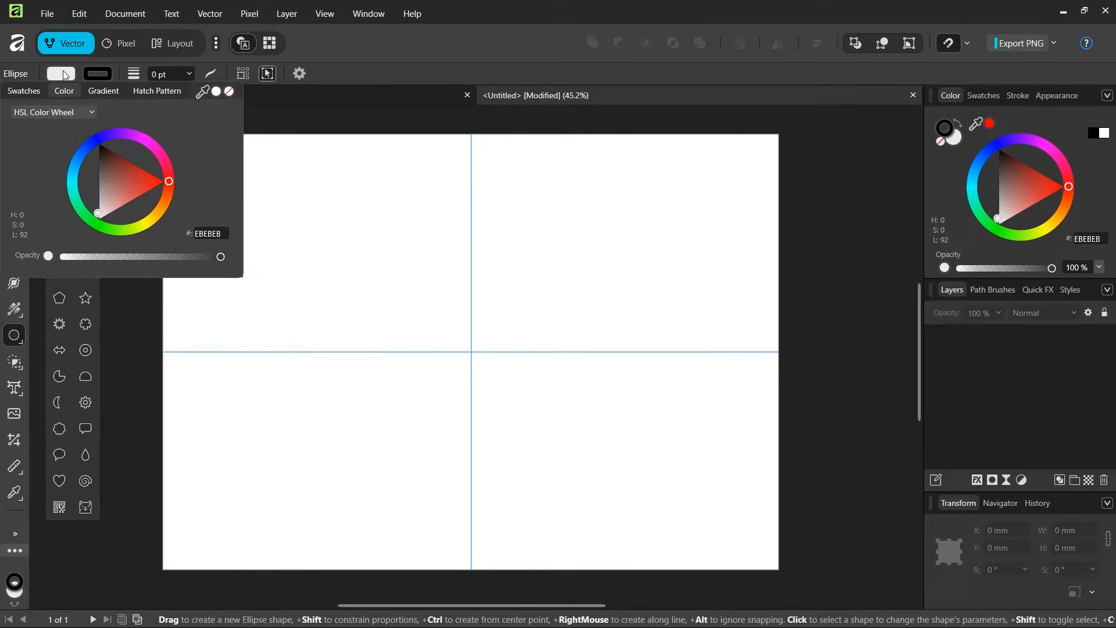
left_click(232, 91)
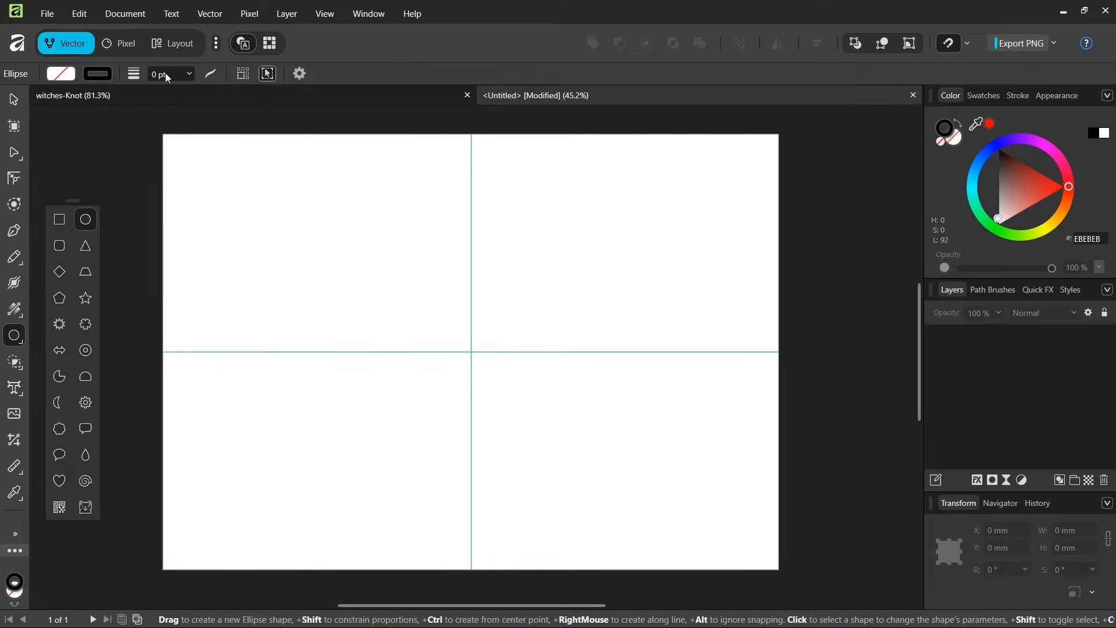
type("20")
key("Return")
left_click_drag(288, 197, 396, 296)
key("v")
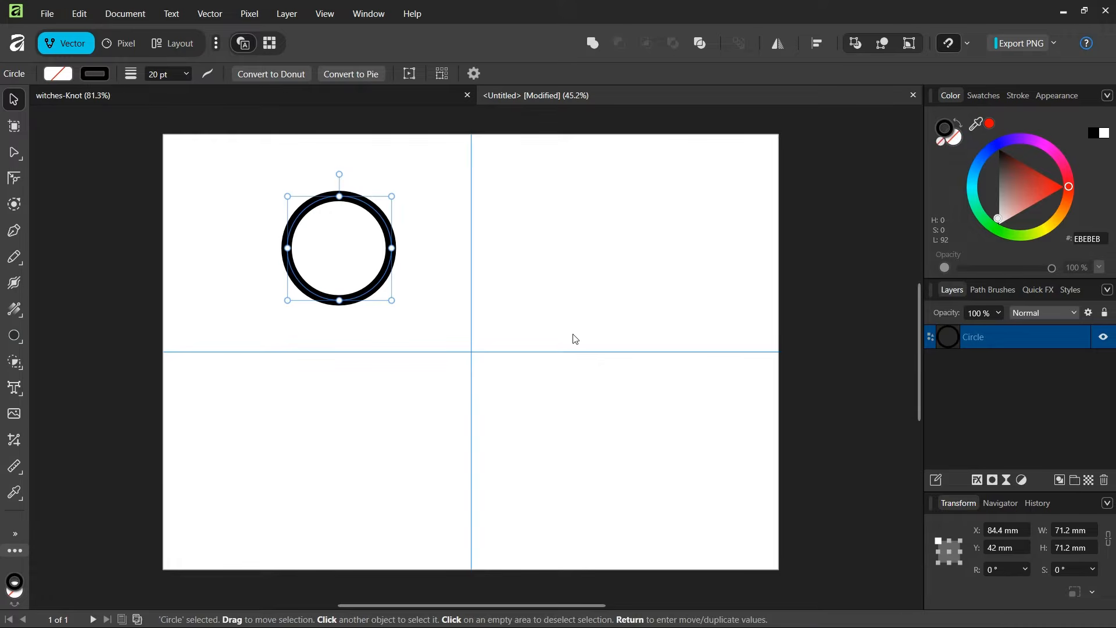
- Move the circle so it is centred on the vertical guide and the bottom outer edge of its stroke touches the horizontal guide
scroll(590, 331, "up", 1)
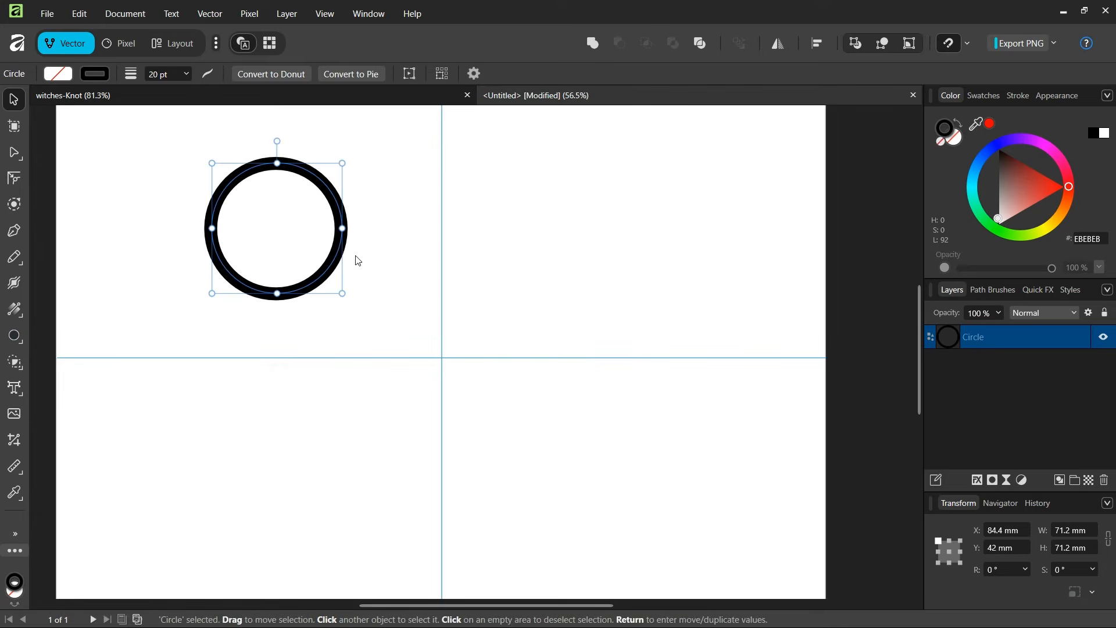
left_click_drag(339, 254, 505, 257)
scroll(465, 272, "up", 1)
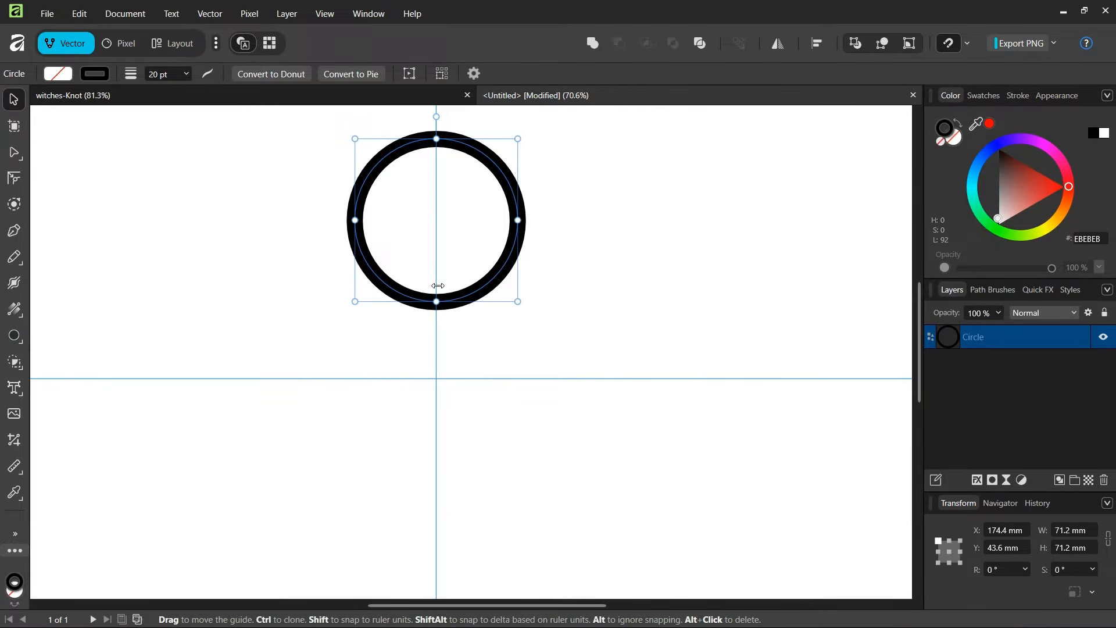
scroll(430, 403, "up", 1)
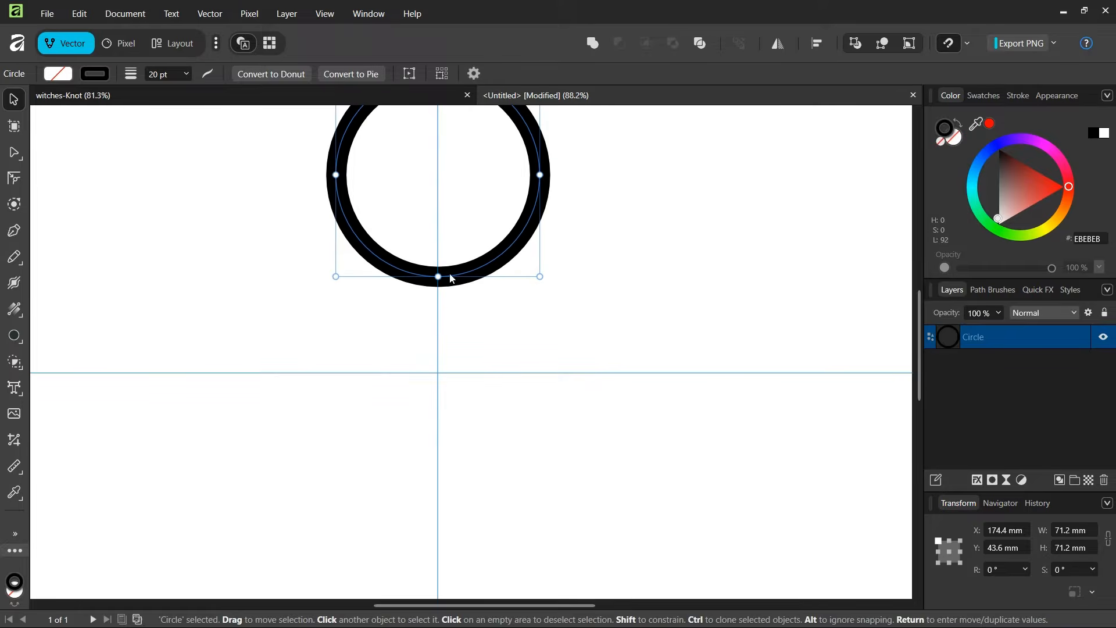
left_click_drag(453, 283, 465, 356)
scroll(456, 351, "up", 5)
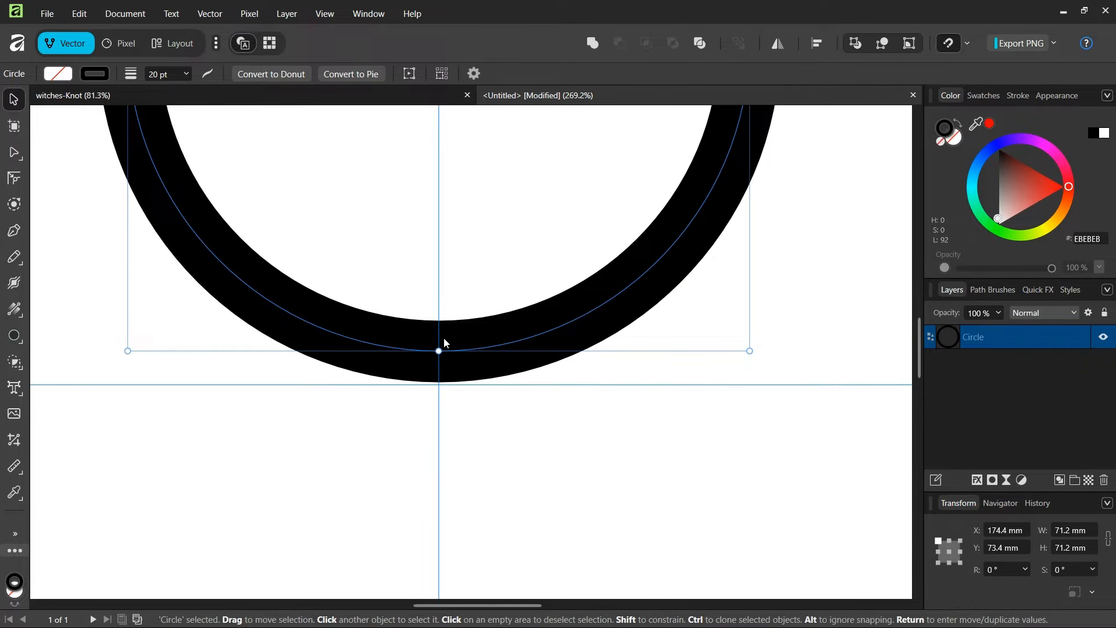
left_click_drag(460, 353, 461, 355)
scroll(461, 369, "down", 6)
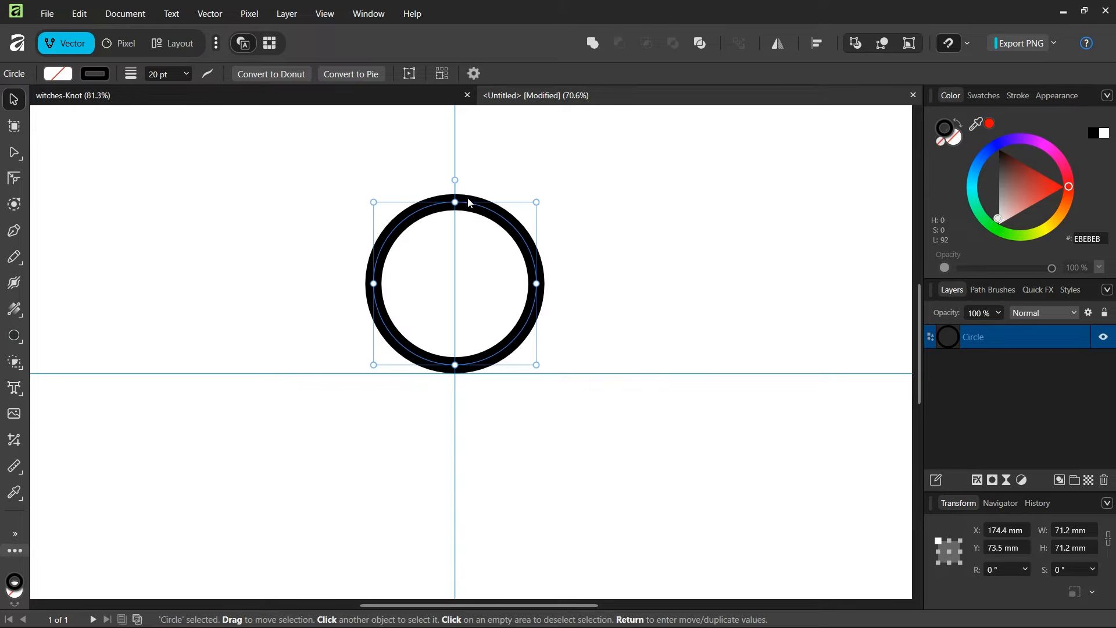
- Enable the transform origin and place the circle's origin on the intersection of the two guides
left_click(475, 75)
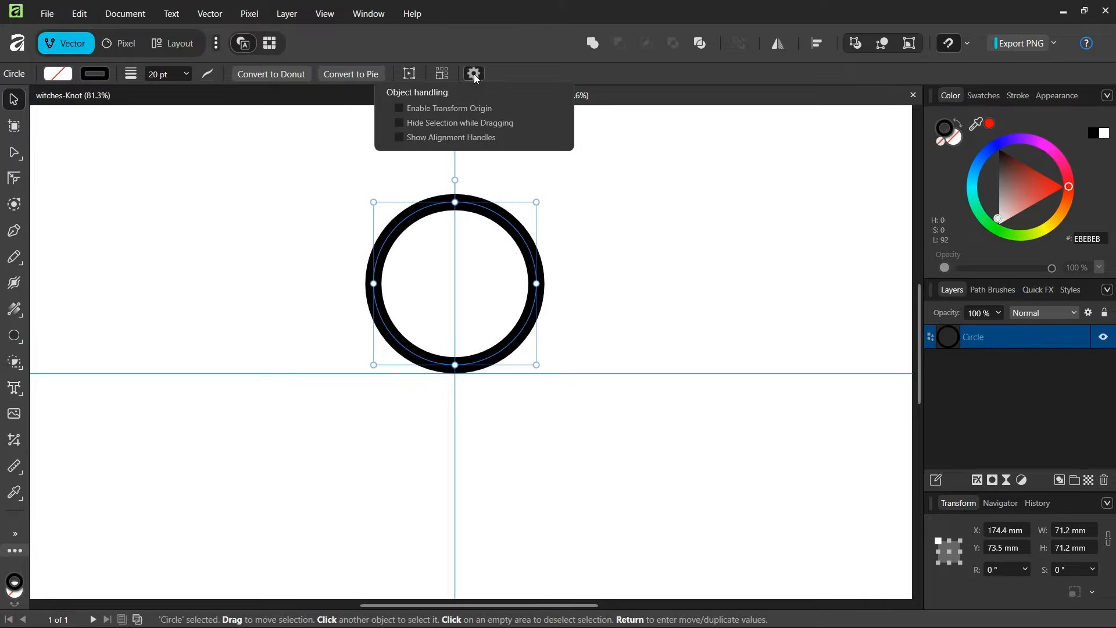
left_click(457, 110)
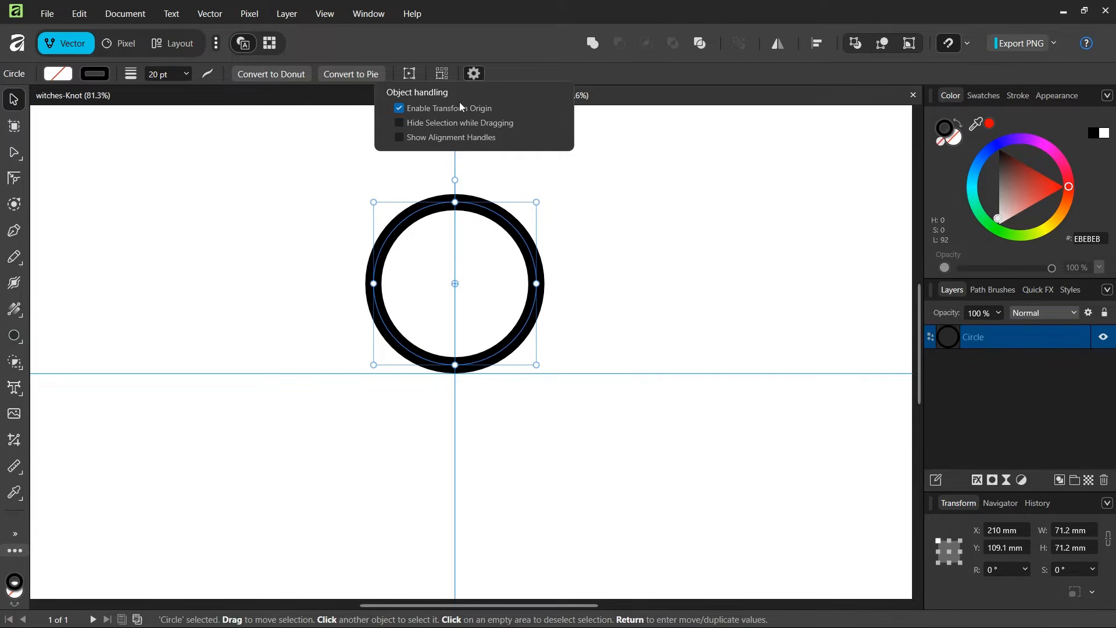
left_click(609, 213)
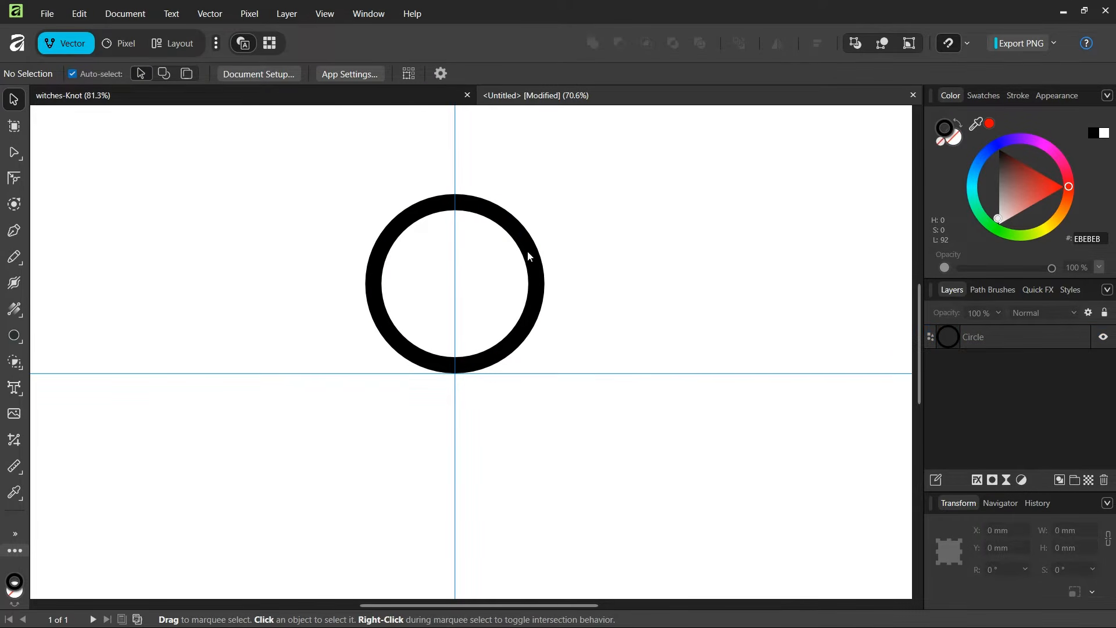
left_click(527, 256)
scroll(454, 282, "up", 1)
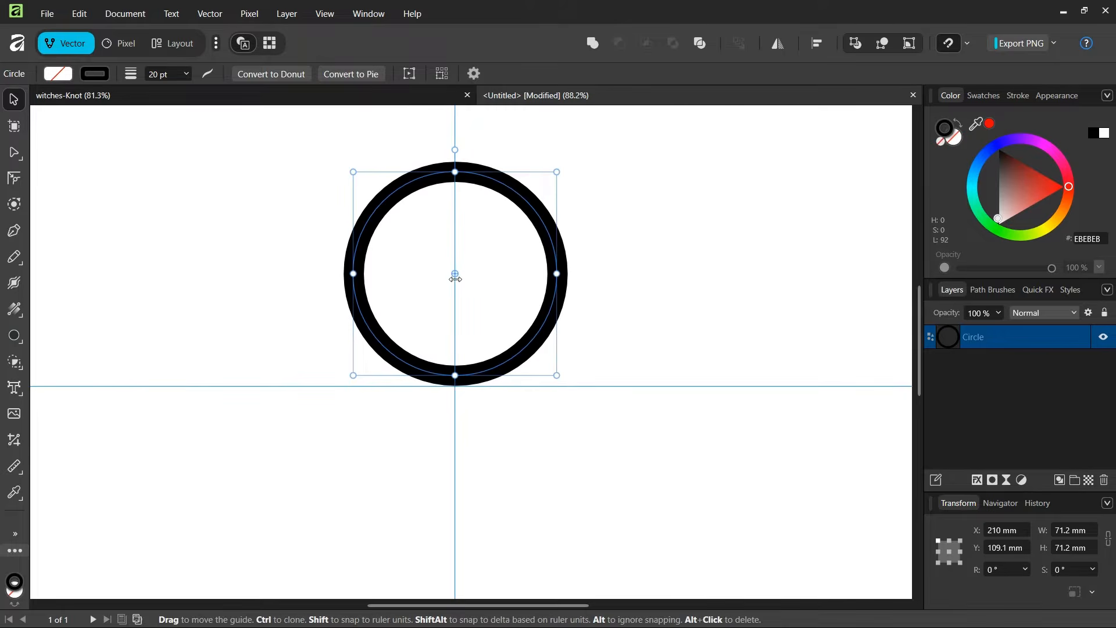
left_click_drag(455, 274, 455, 386)
- Duplicate the circle with 3 copies rotated 90° each around the guide intersection
key("Return")
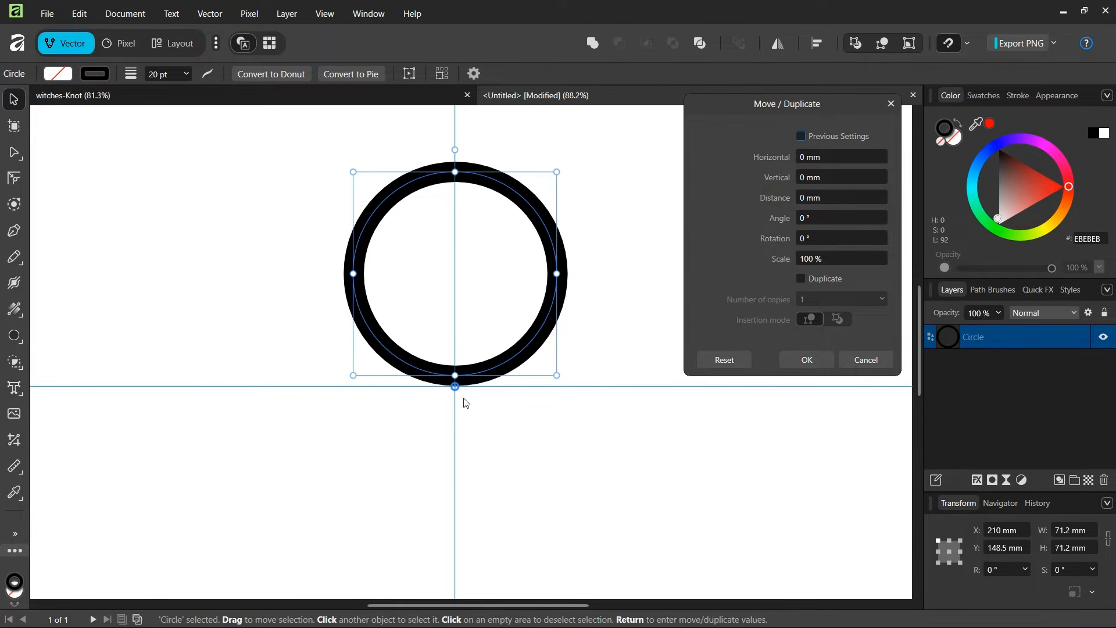
left_click(801, 278)
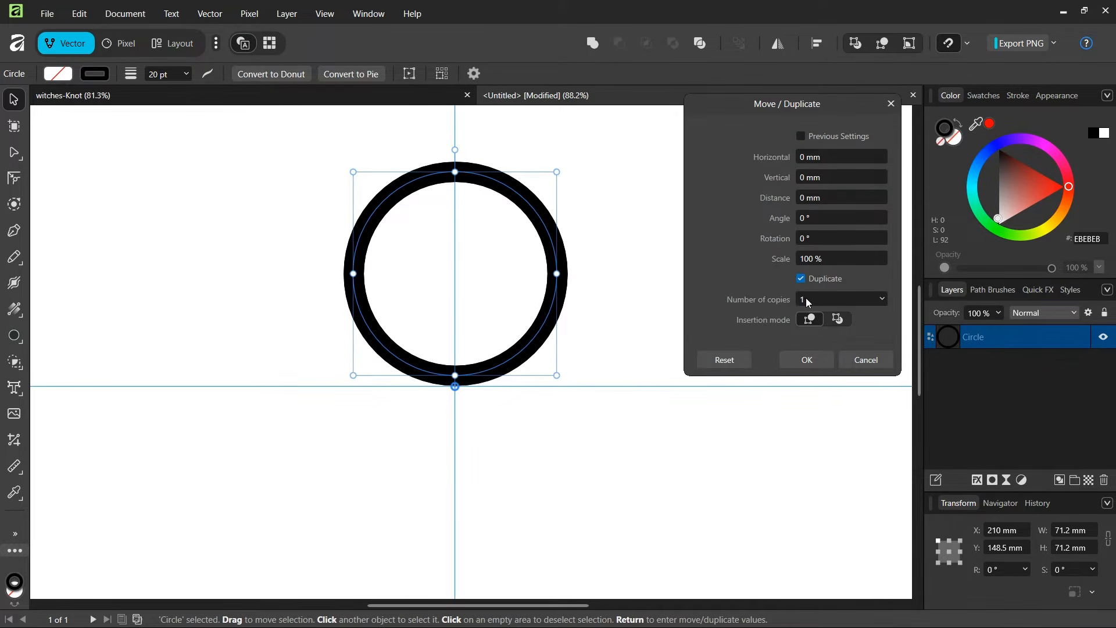
left_click(806, 298)
type("3")
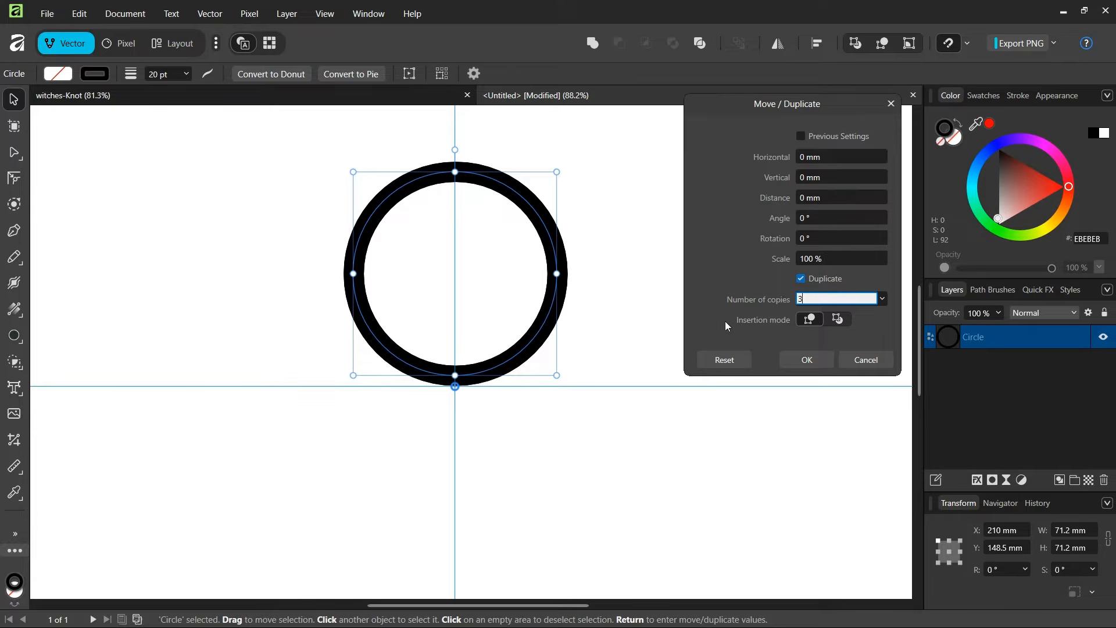
left_click(816, 238)
type("9")
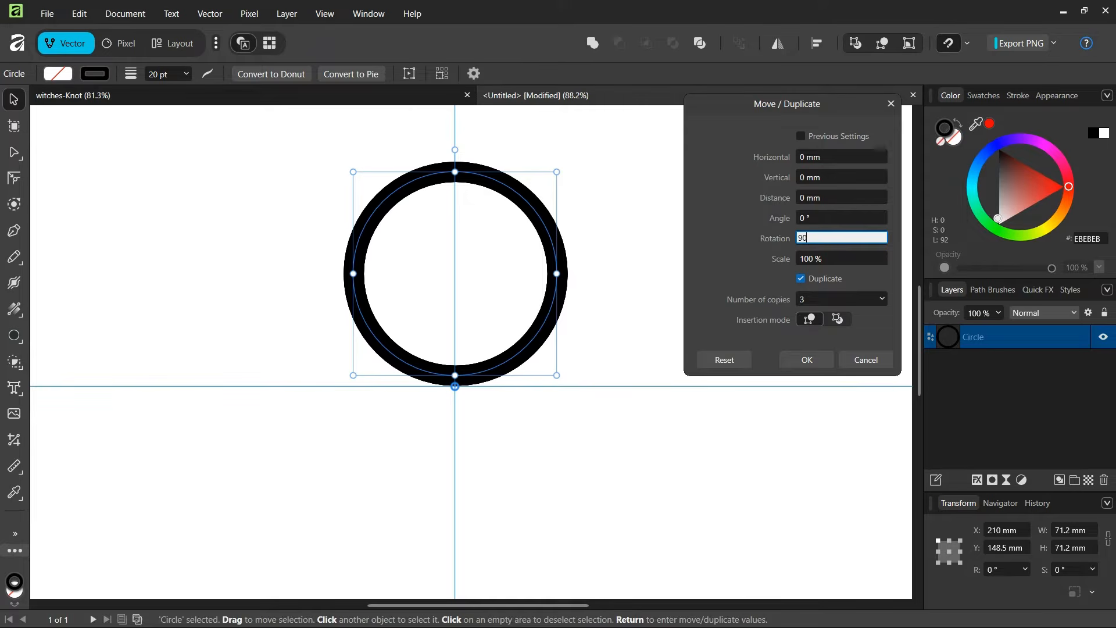
type("0")
left_click(805, 366)
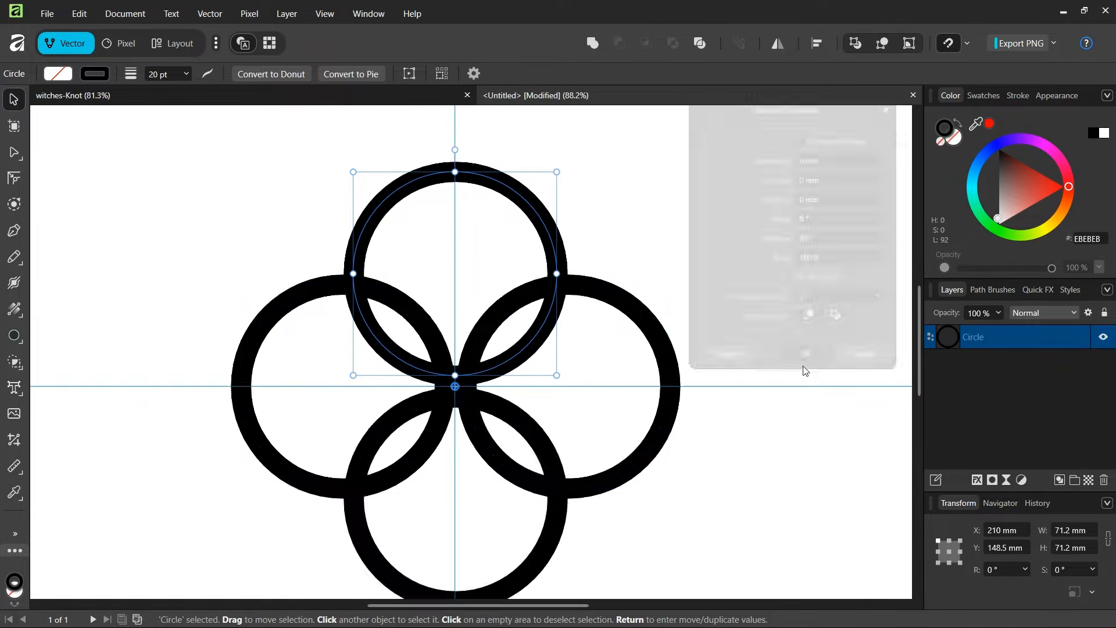
key("ctrl+0")
left_click(801, 193)
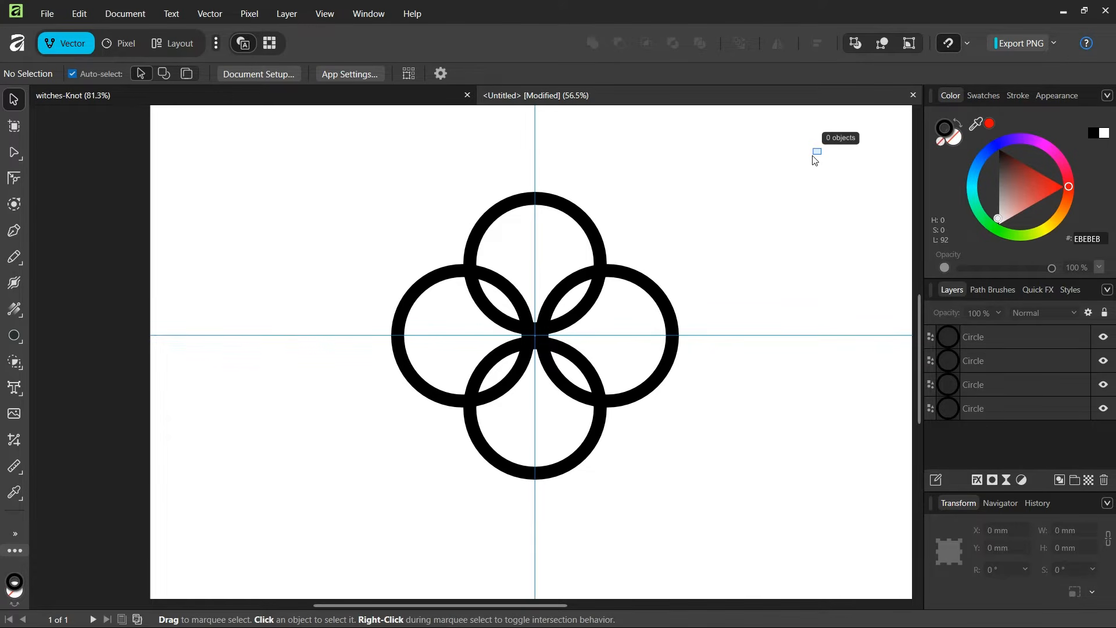
- Select all four circles and set their rotation to 45°
left_click_drag(821, 149, 471, 400)
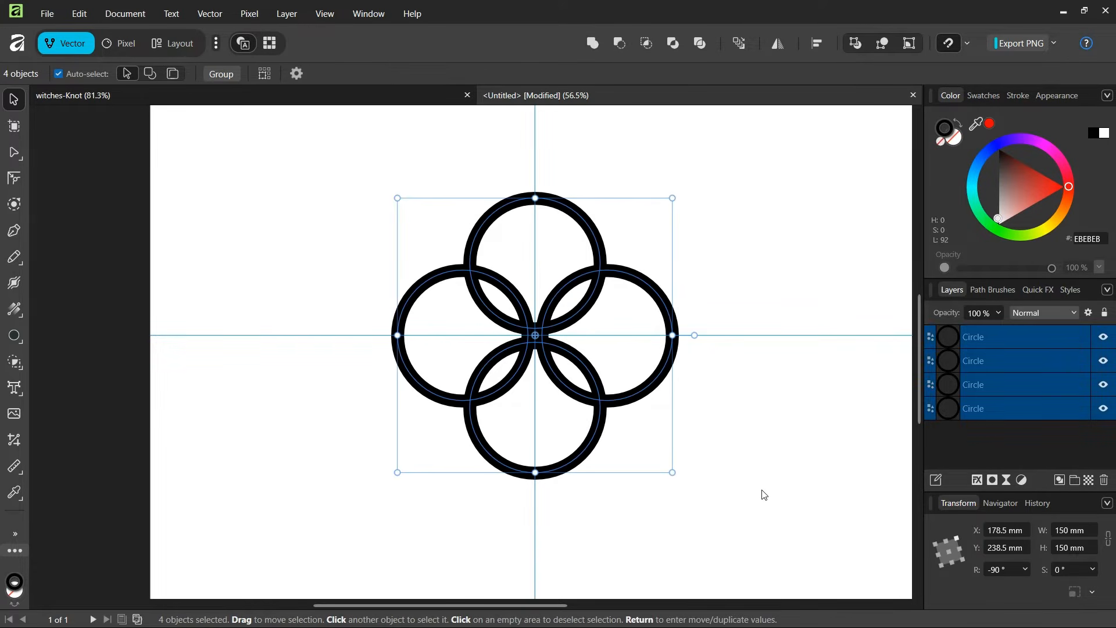
left_click(995, 571)
type("45")
key("Return")
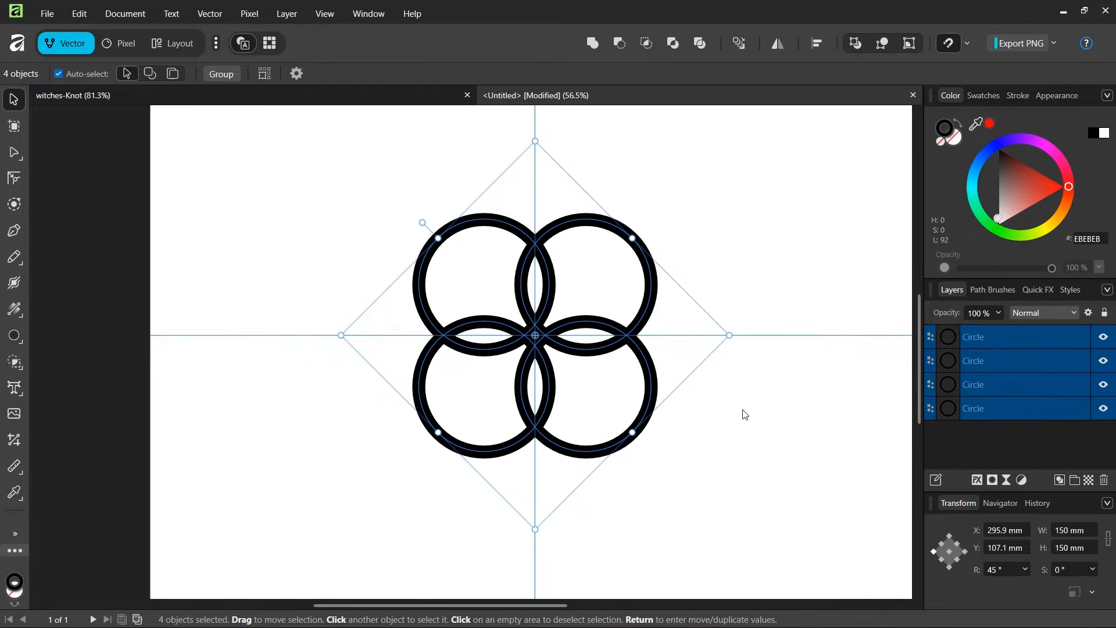
left_click(684, 497)
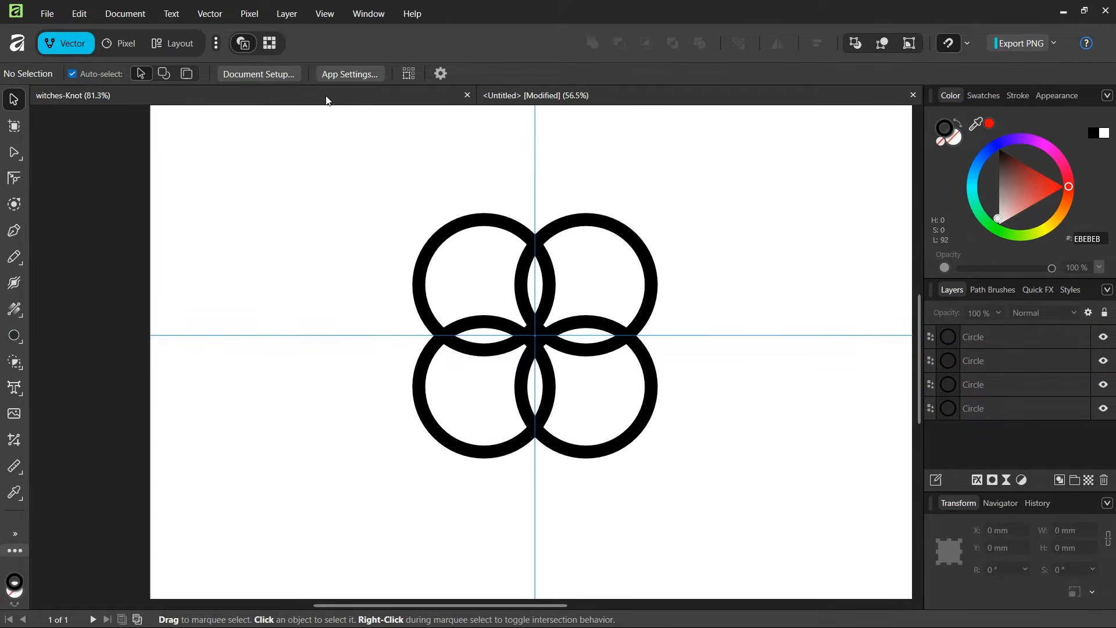
- Compare with the finished knot in the witches-Knot document, and duplicate the upper-right circle in place in the untitled drawing
left_click(338, 103)
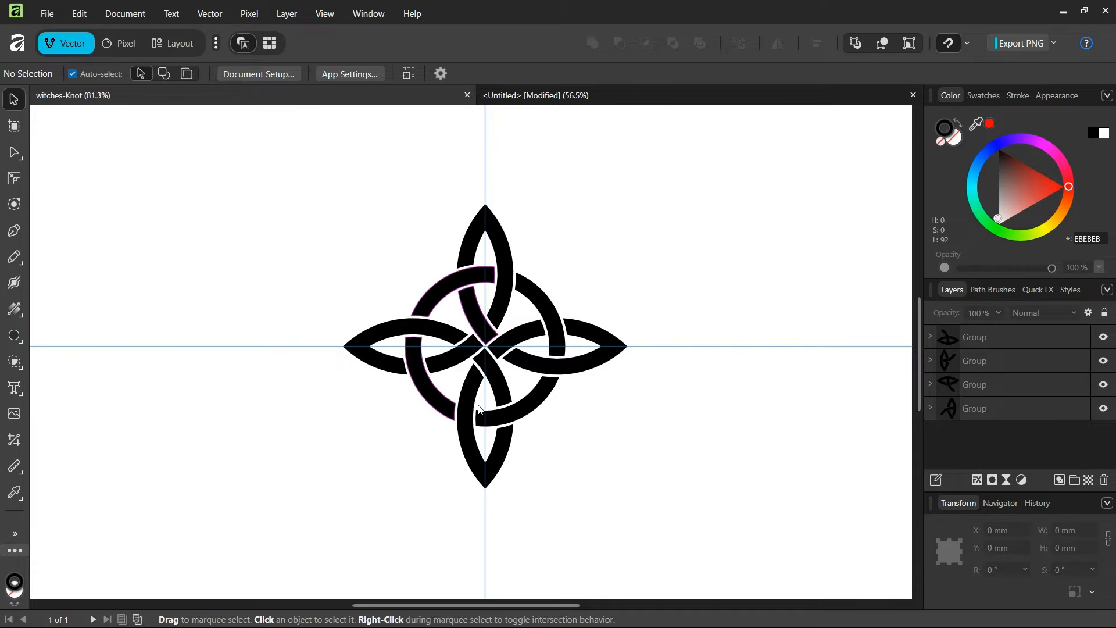
left_click(583, 92)
scroll(577, 256, "up", 1)
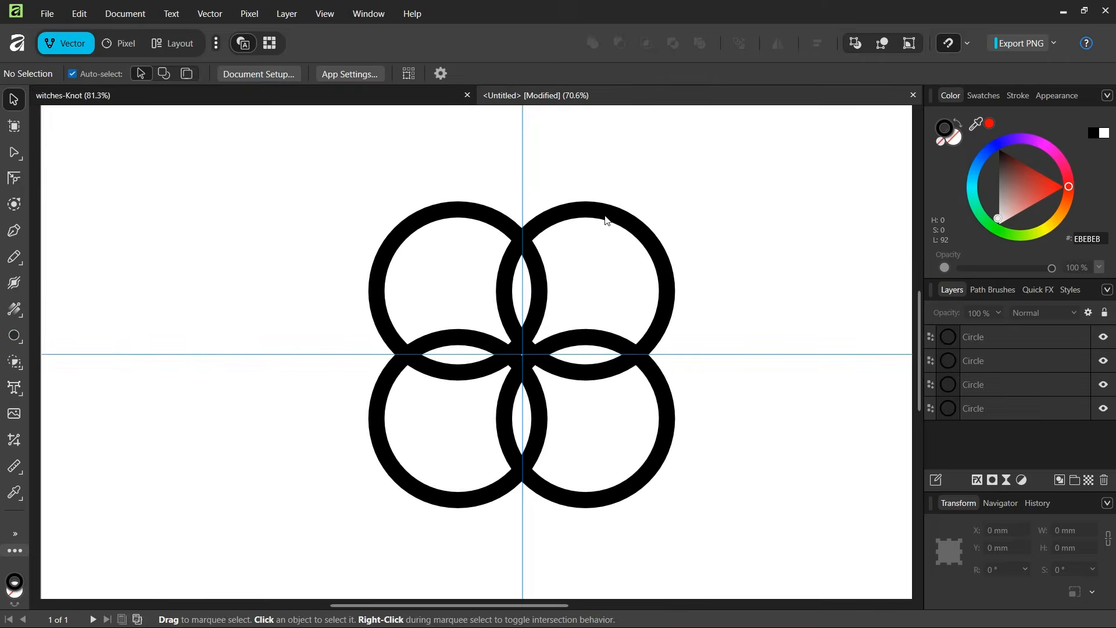
left_click(605, 219)
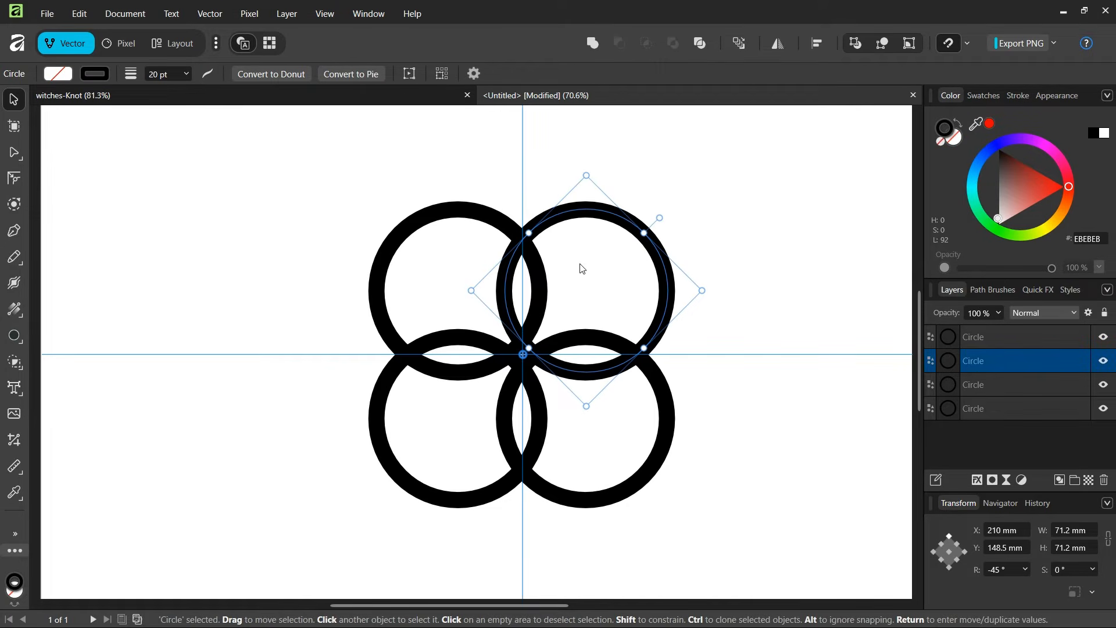
key("ctrl+j")
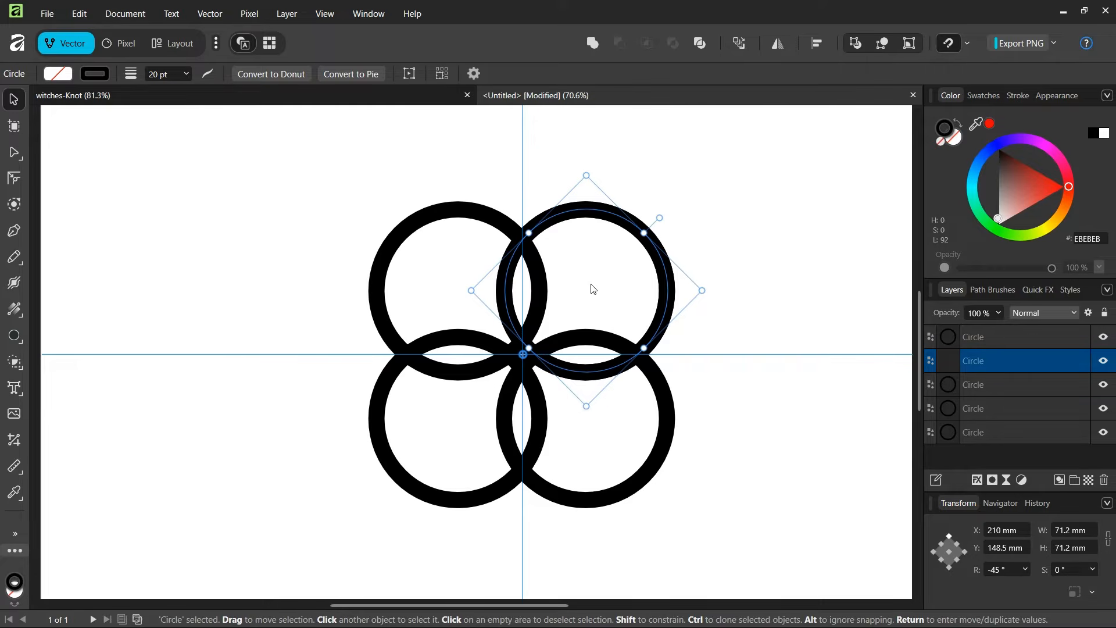
scroll(600, 318, "down", 1)
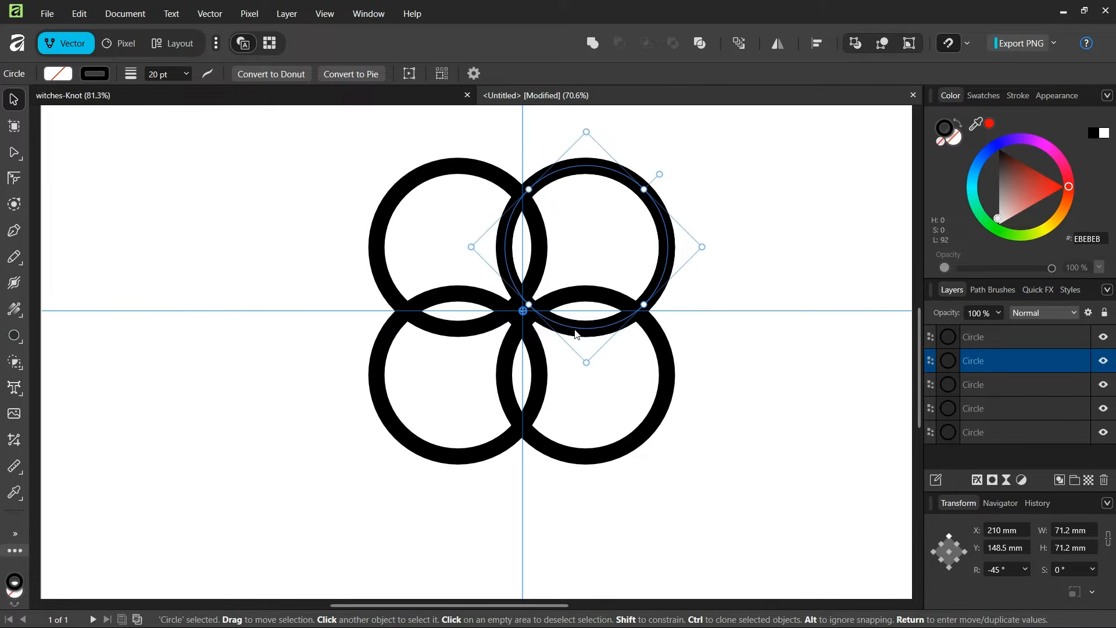
- Centre the duplicated circle on the guide intersection and place its transform origin at that intersection
left_click_drag(577, 335, 515, 386)
left_click_drag(580, 361, 589, 360)
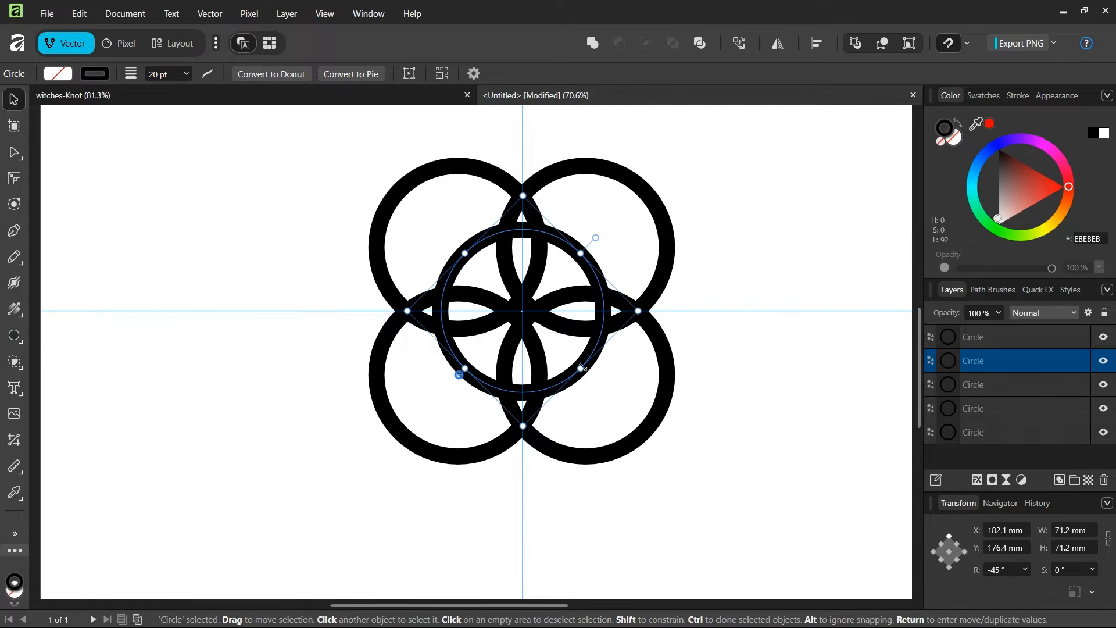
scroll(567, 390, "up", 1, "ctrl")
left_click_drag(433, 378, 519, 315)
scroll(520, 316, "up", 2, "ctrl")
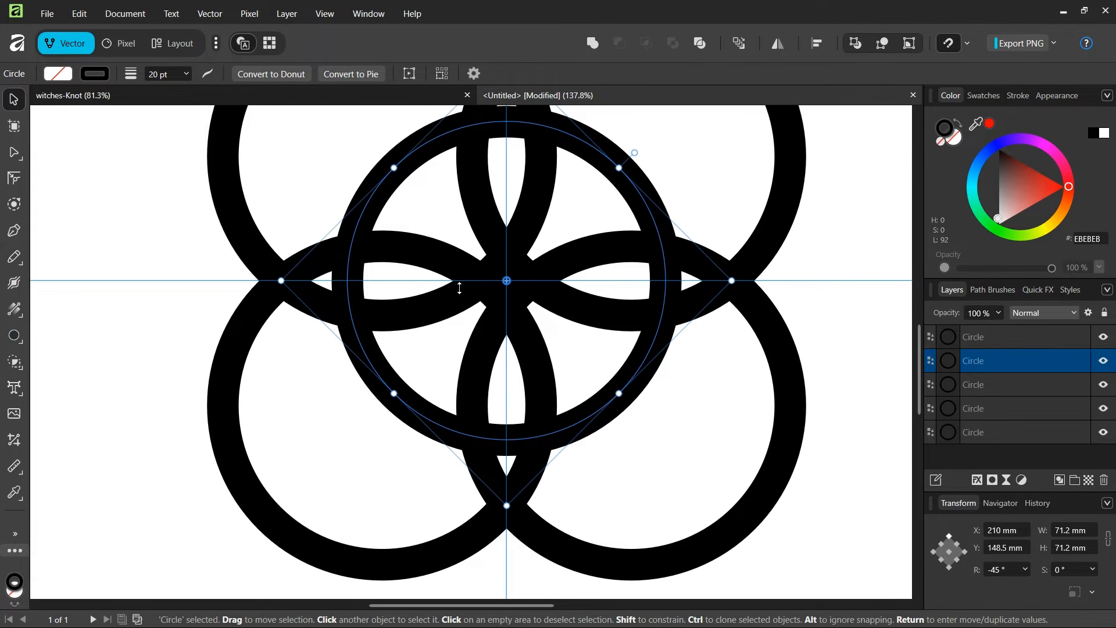
scroll(497, 269, "down", 1, "ctrl")
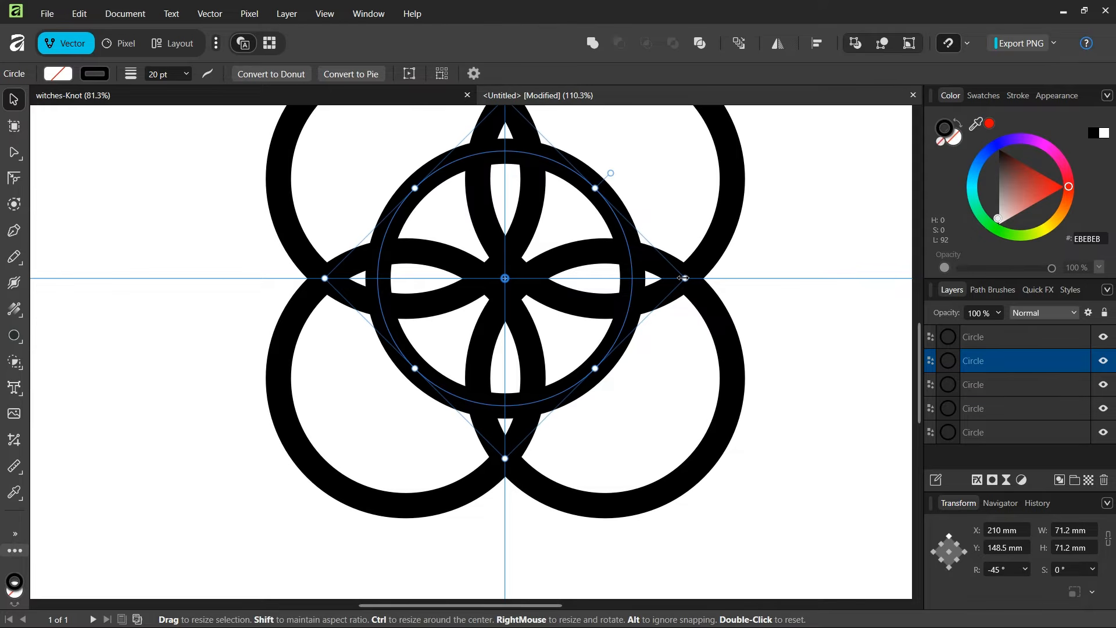
- Shrink the centre circle proportionally around its origin to about 55.6 mm in diameter and deselect it
left_click_drag(684, 278, 645, 278)
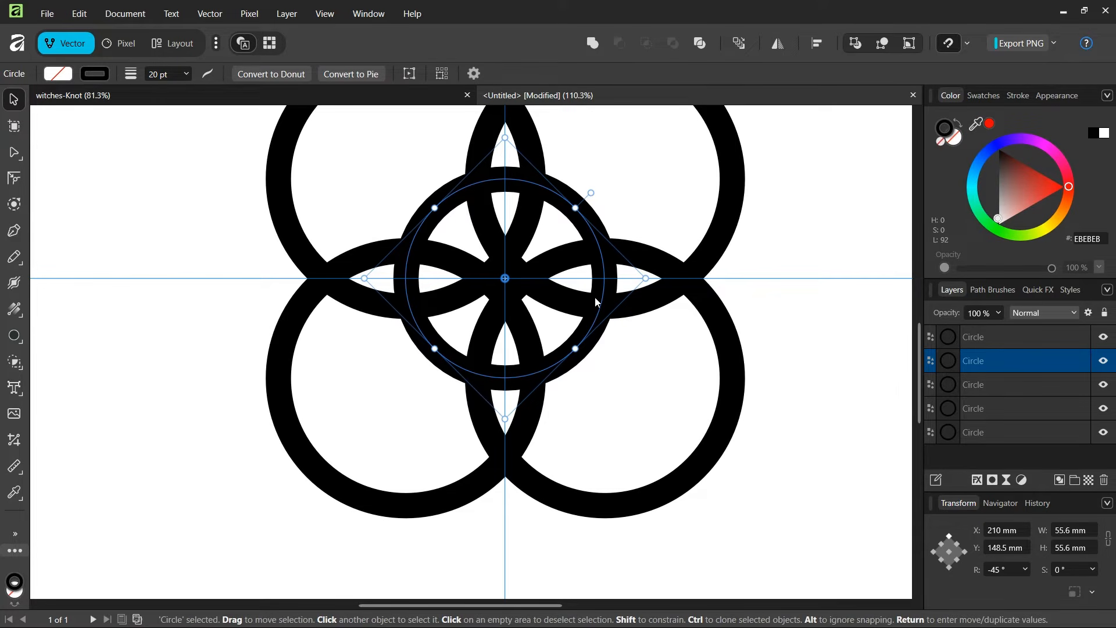
scroll(630, 262, "down", 3)
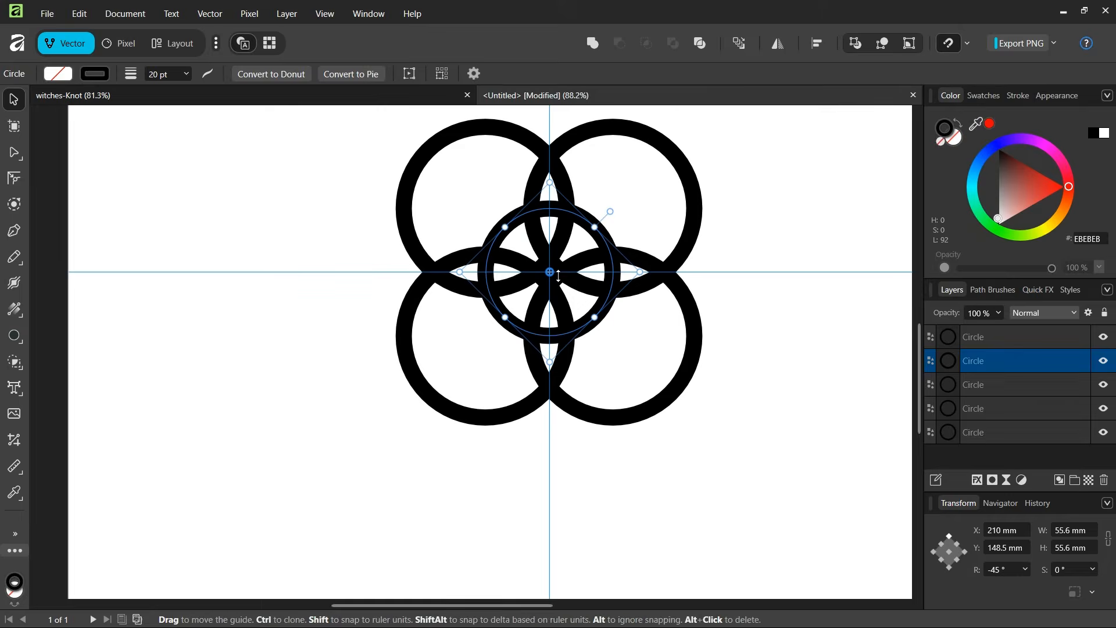
scroll(562, 271, "up", 1)
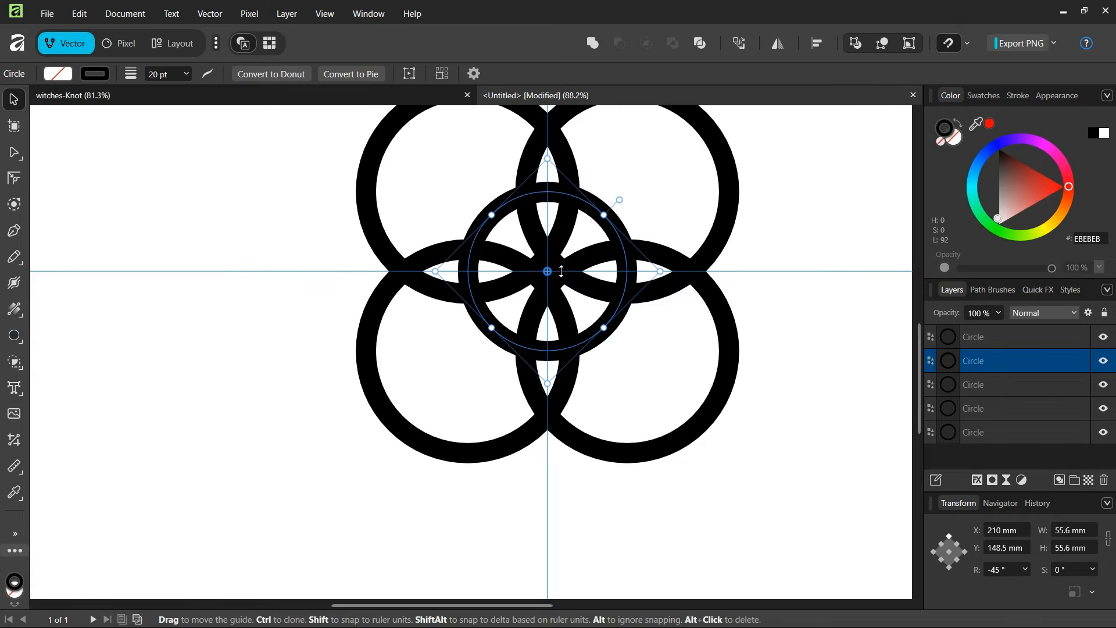
left_click(786, 240)
scroll(786, 239, "down", 1)
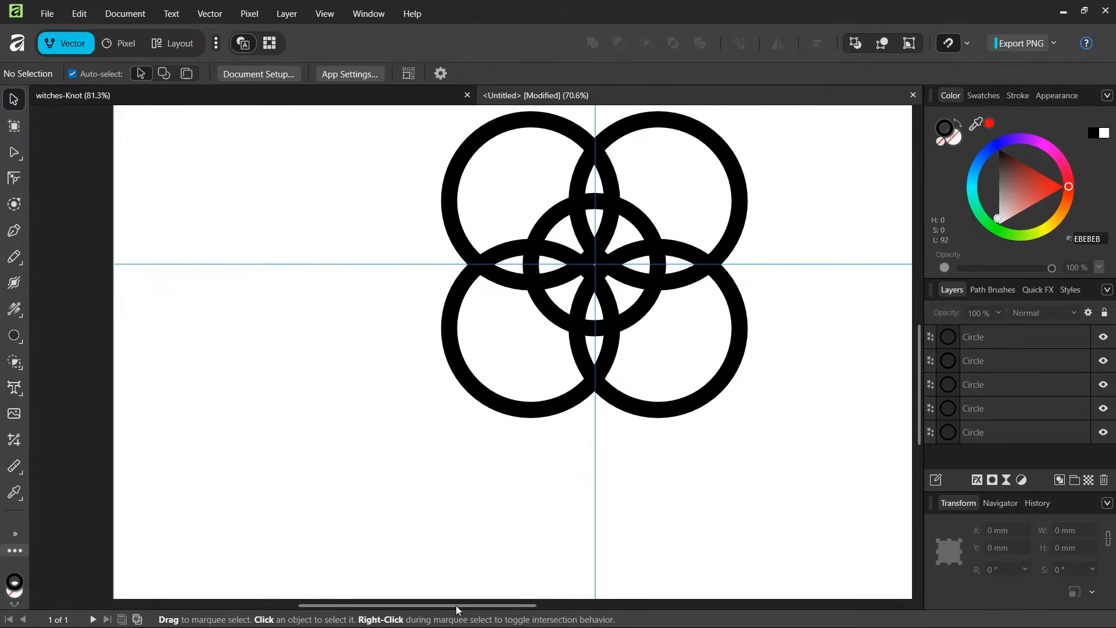
left_click_drag(458, 610, 525, 533)
scroll(558, 443, "down", 1)
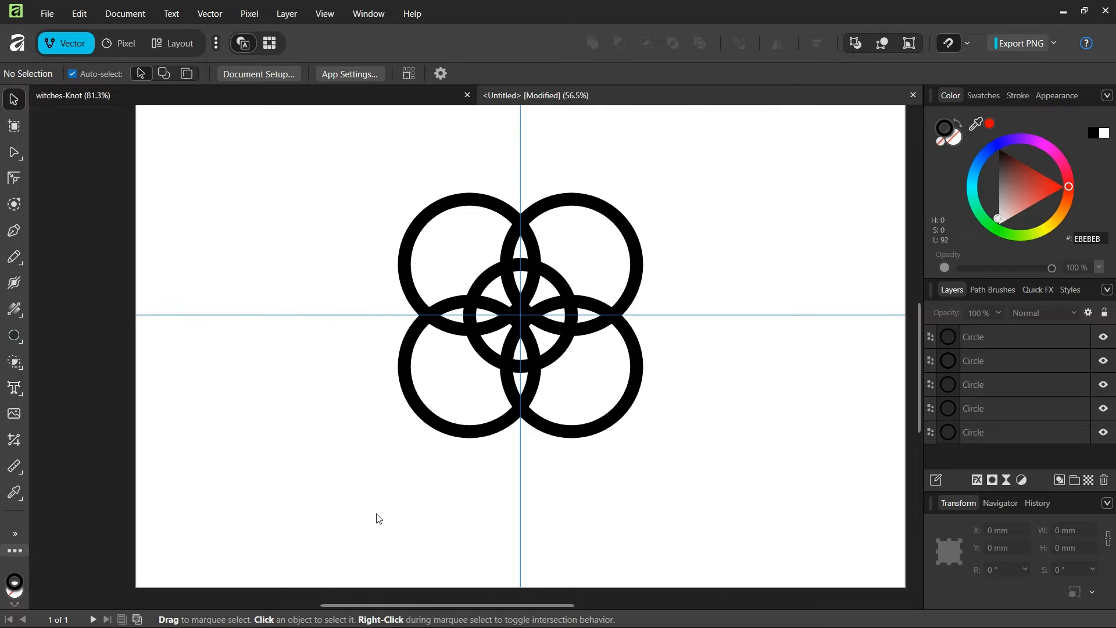
- Select all five circles and expand their strokes into filled curves
left_click_drag(726, 142, 497, 386)
left_click(210, 14)
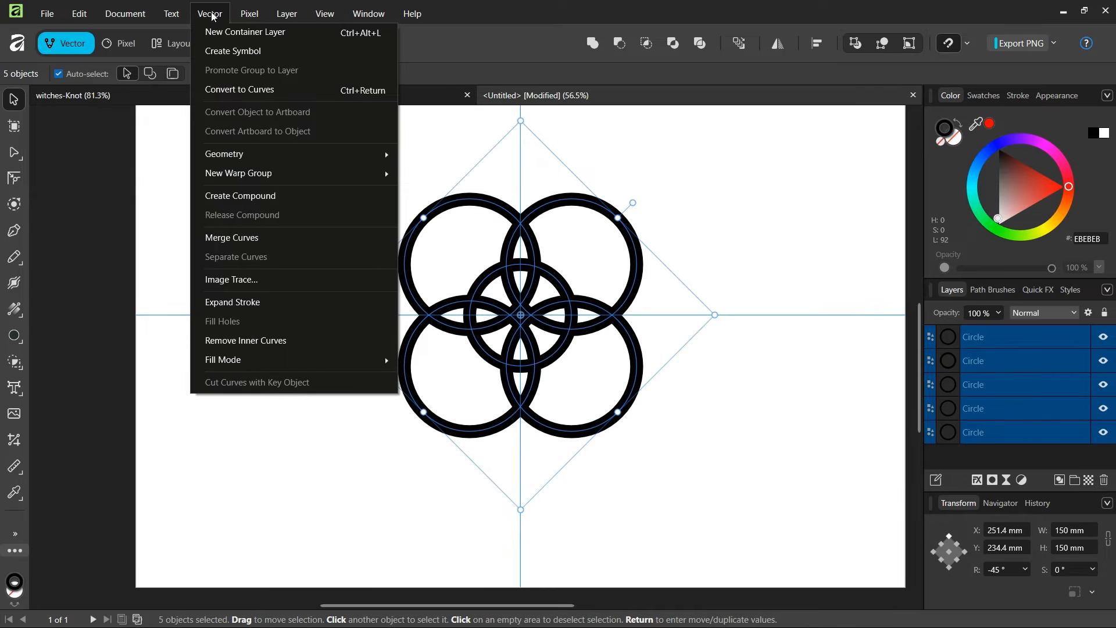
left_click(263, 304)
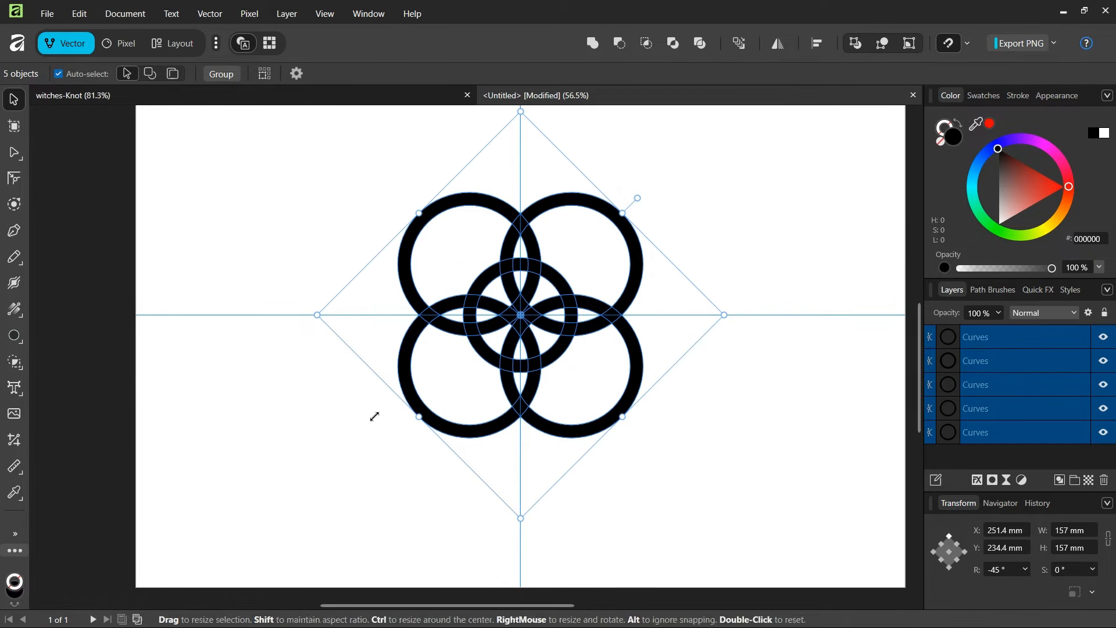
- Subtract the outer arcs of the four large circles with the Shape Builder, leaving the four petals and the central ring
left_click(15, 362)
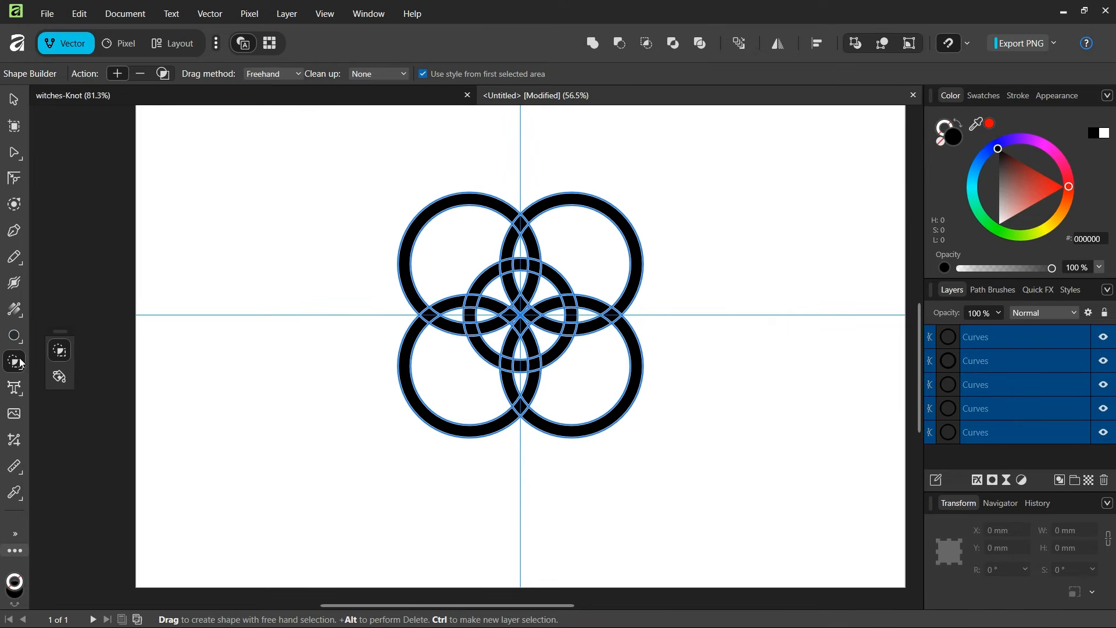
left_click(141, 73)
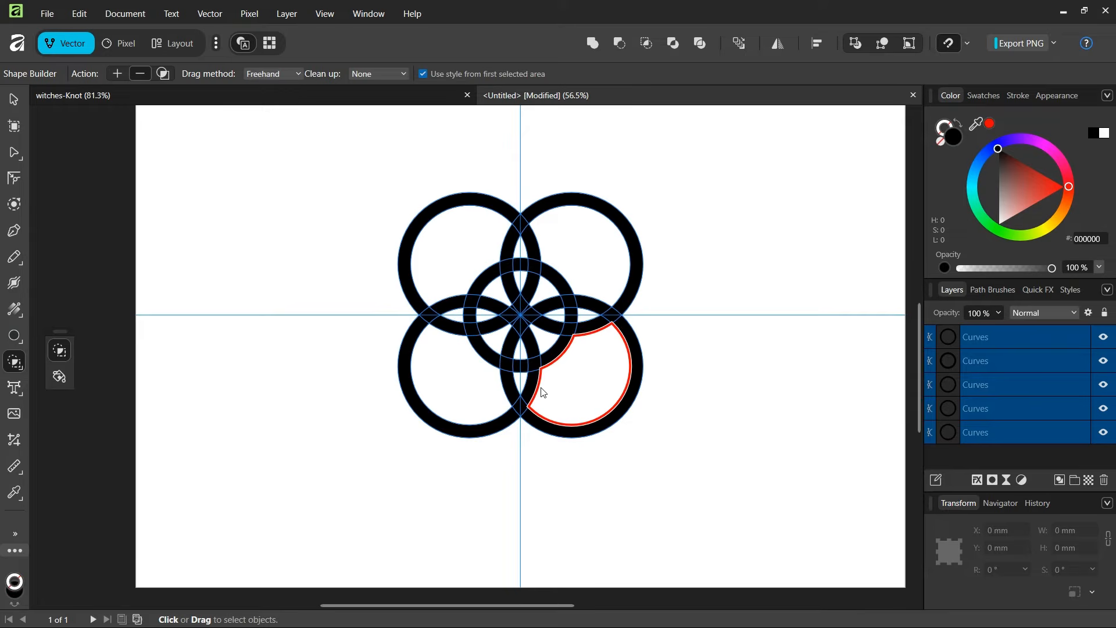
scroll(541, 390, "up", 1)
mouse_move(317, 302)
left_mouse_down()
mouse_move(374, 219)
mouse_move(511, 140)
mouse_move(572, 152)
mouse_move(601, 204)
mouse_move(685, 263)
mouse_move(681, 331)
mouse_move(632, 351)
mouse_move(558, 501)
mouse_move(349, 396)
left_mouse_up()
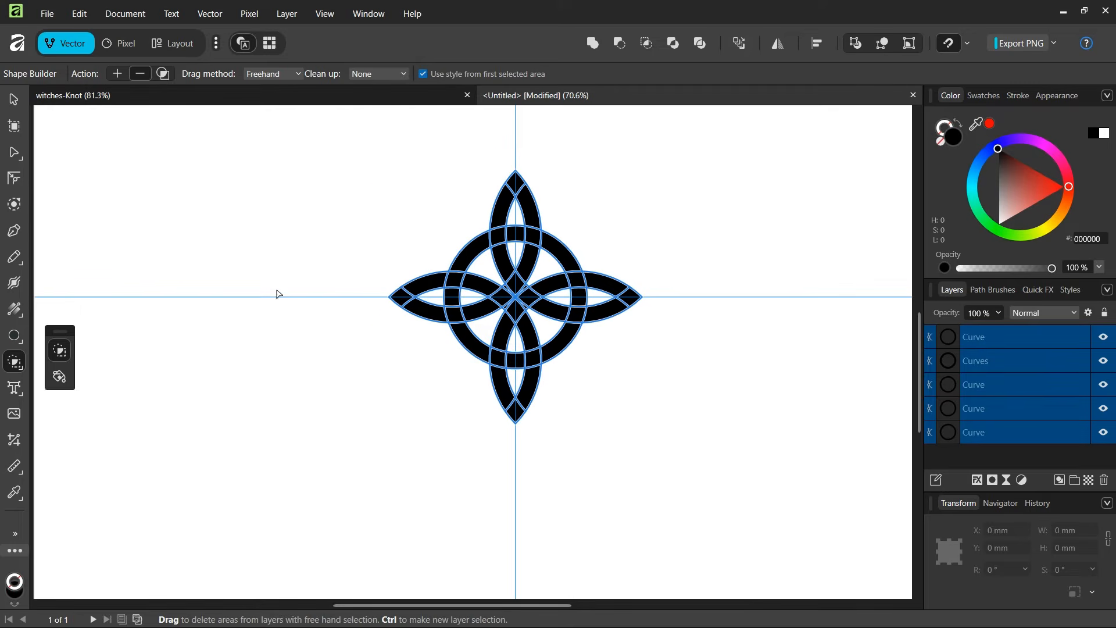
- Merge the top petal's segments with the Shape Builder into interlacing strands: the upper-left ring arc, the petal loop and the inner strand through the centre
left_click(121, 74)
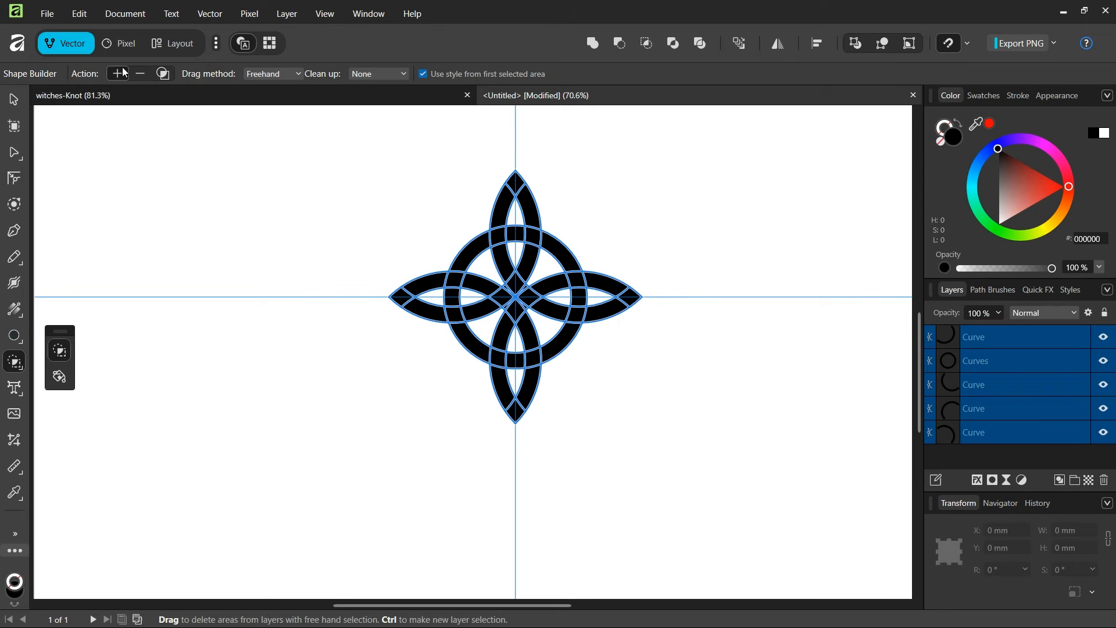
scroll(488, 267, "up", 5)
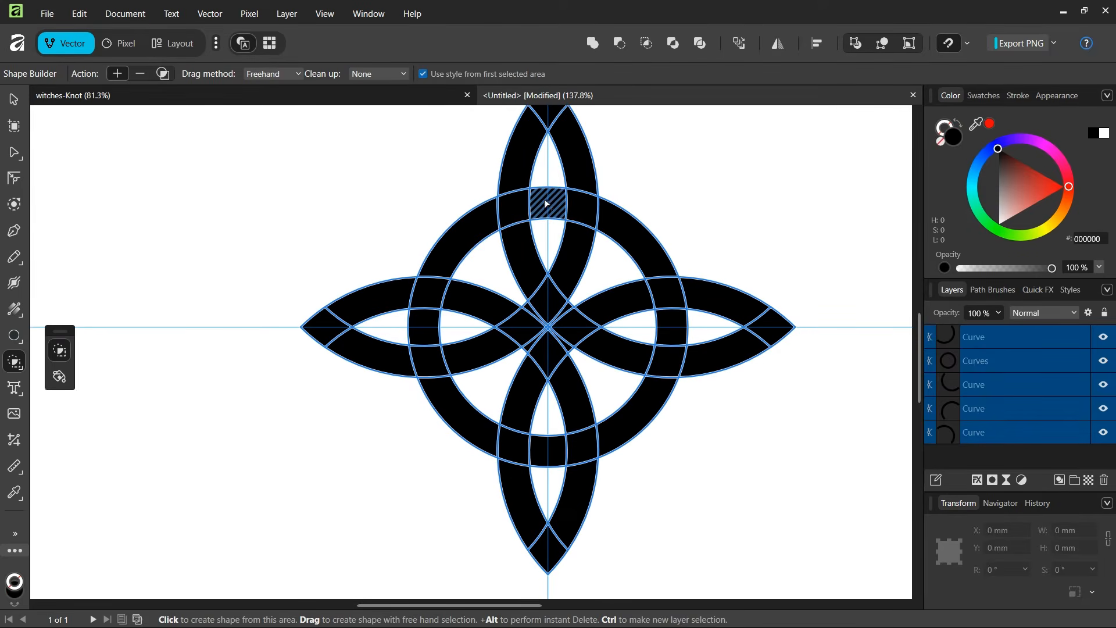
mouse_move(546, 202)
left_mouse_down()
mouse_move(500, 201)
mouse_move(474, 219)
mouse_move(554, 157)
mouse_move(587, 270)
mouse_move(577, 294)
left_mouse_up()
scroll(519, 213, "up", 2)
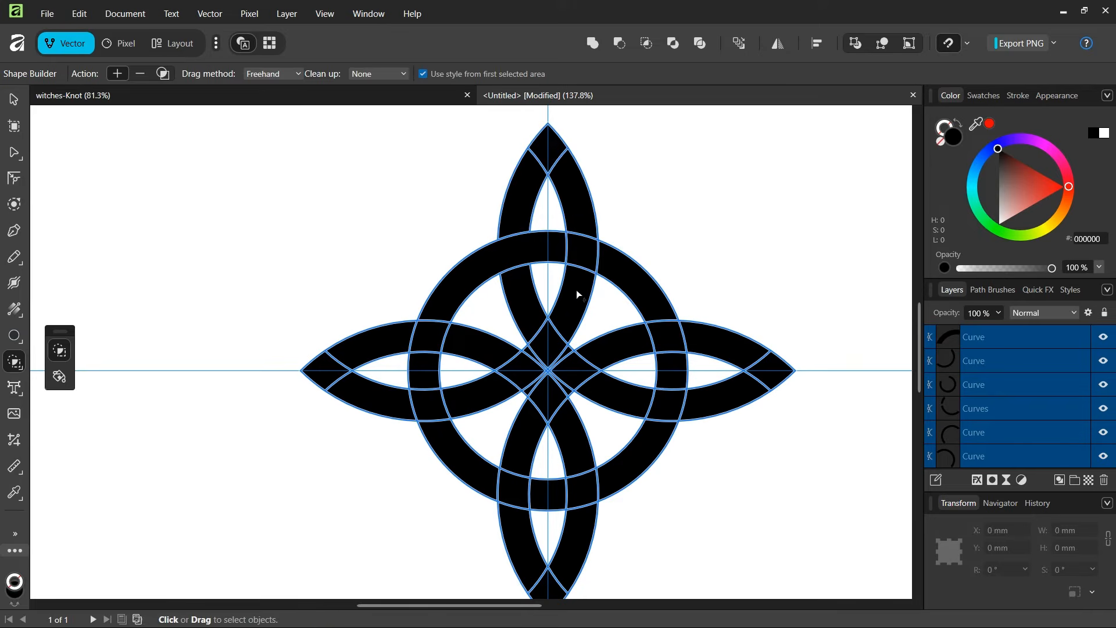
scroll(540, 346, "up", 1)
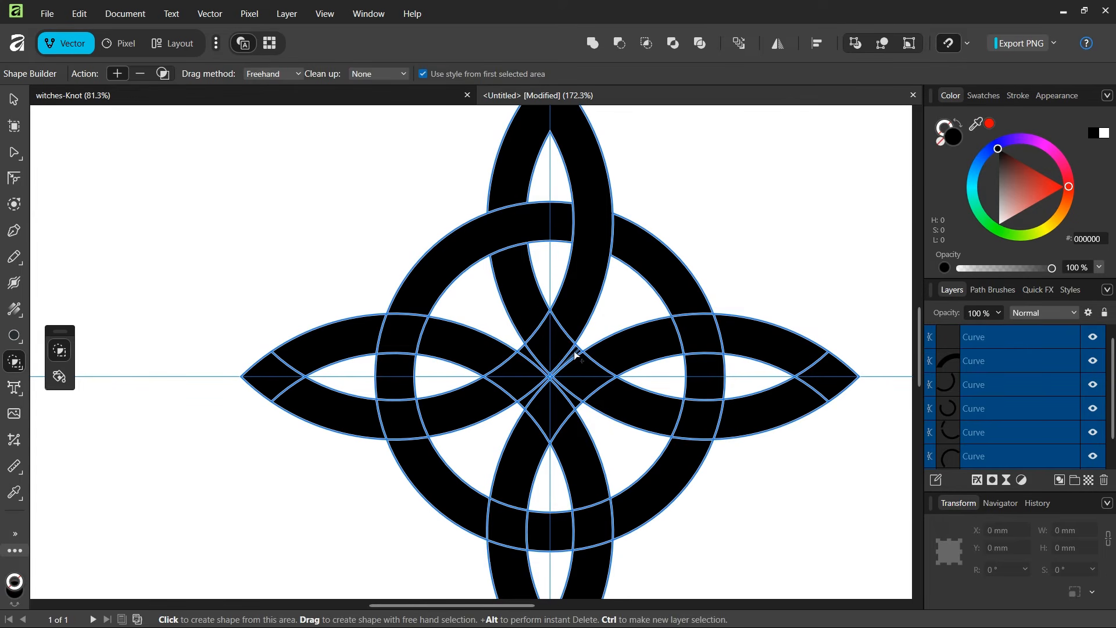
left_click_drag(573, 357, 529, 326)
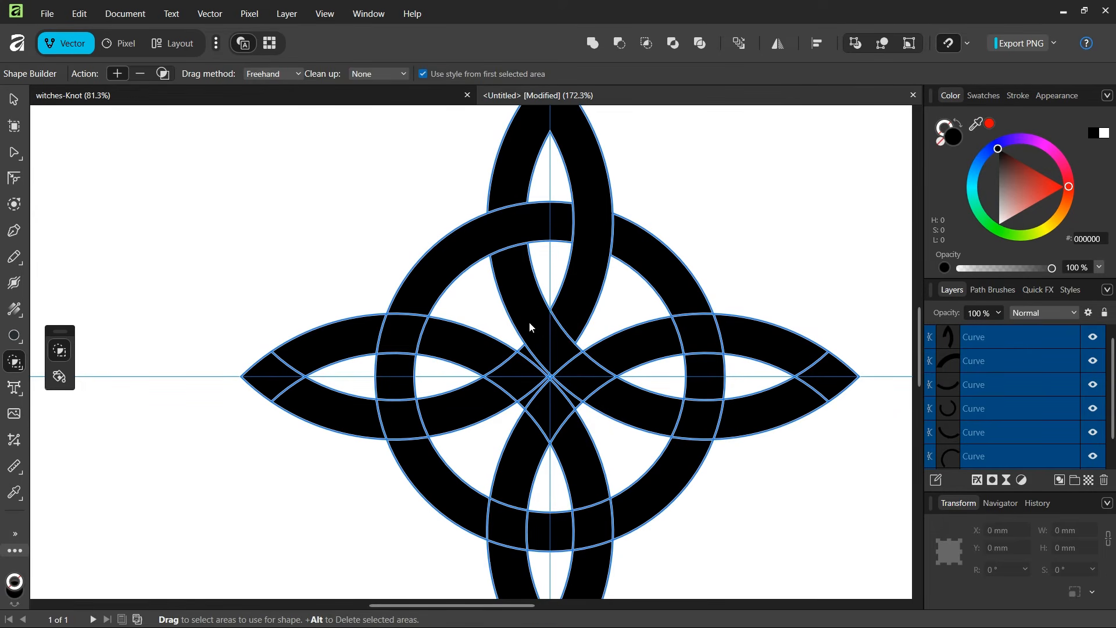
scroll(530, 322, "down", 3)
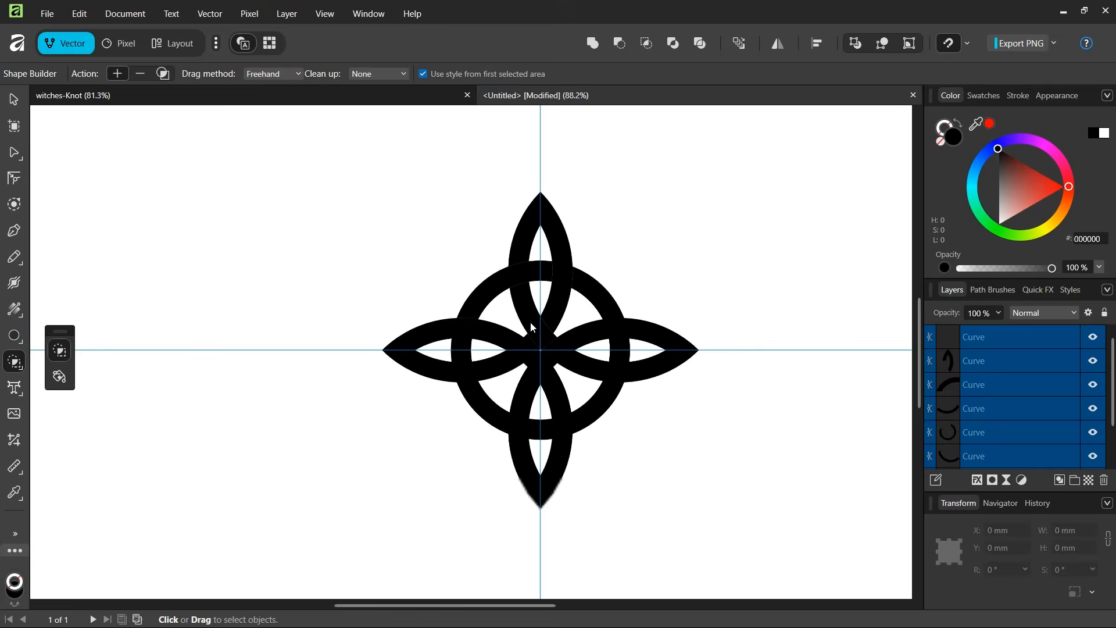
- Select the merged ring arc, petal loop and inner strand of the top petal and group them
left_click(14, 101)
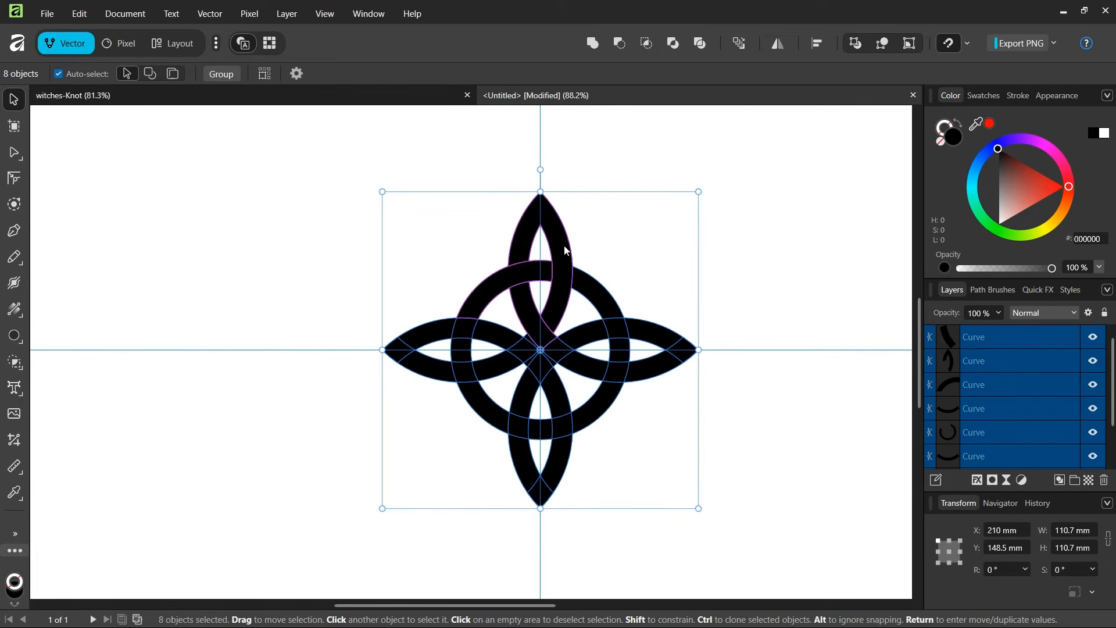
scroll(534, 289, "up", 1)
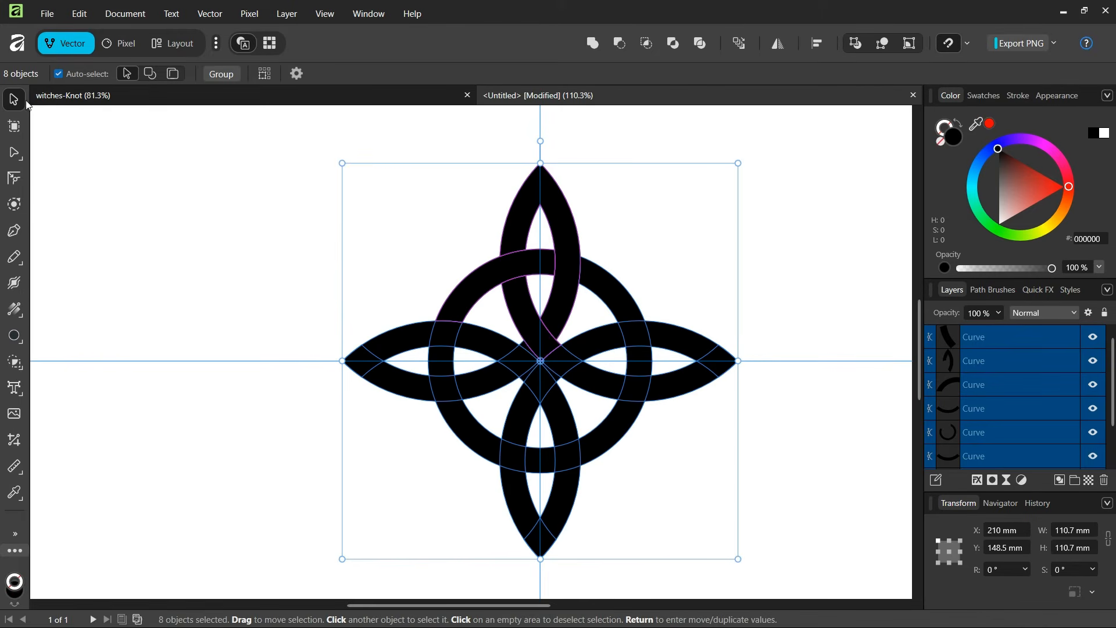
left_click(494, 280)
left_click(517, 212, "shift")
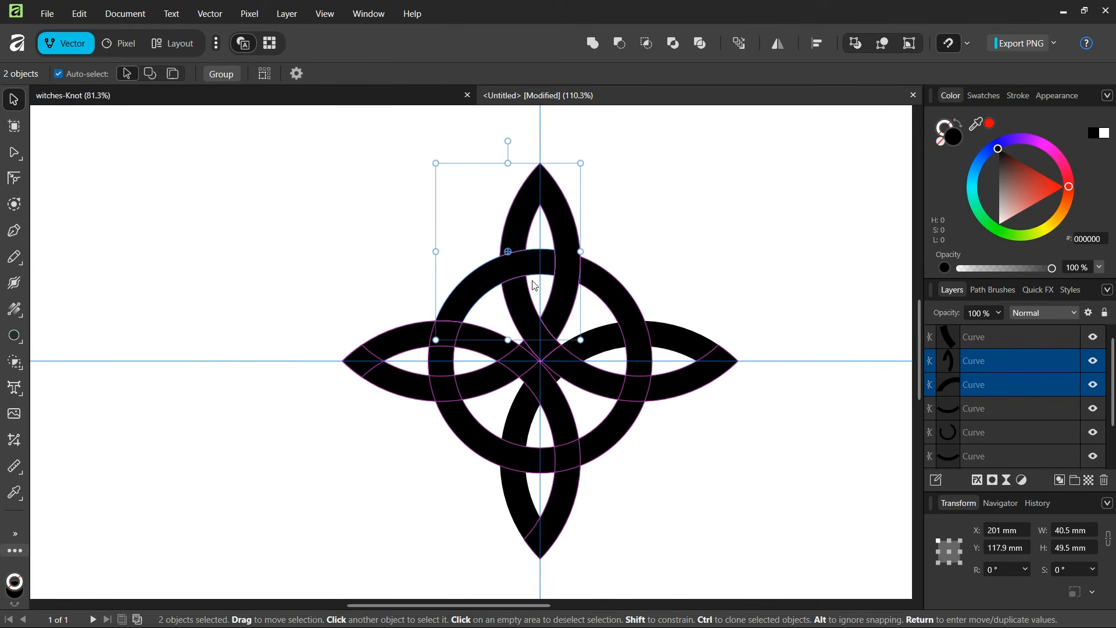
left_click(516, 303, "shift")
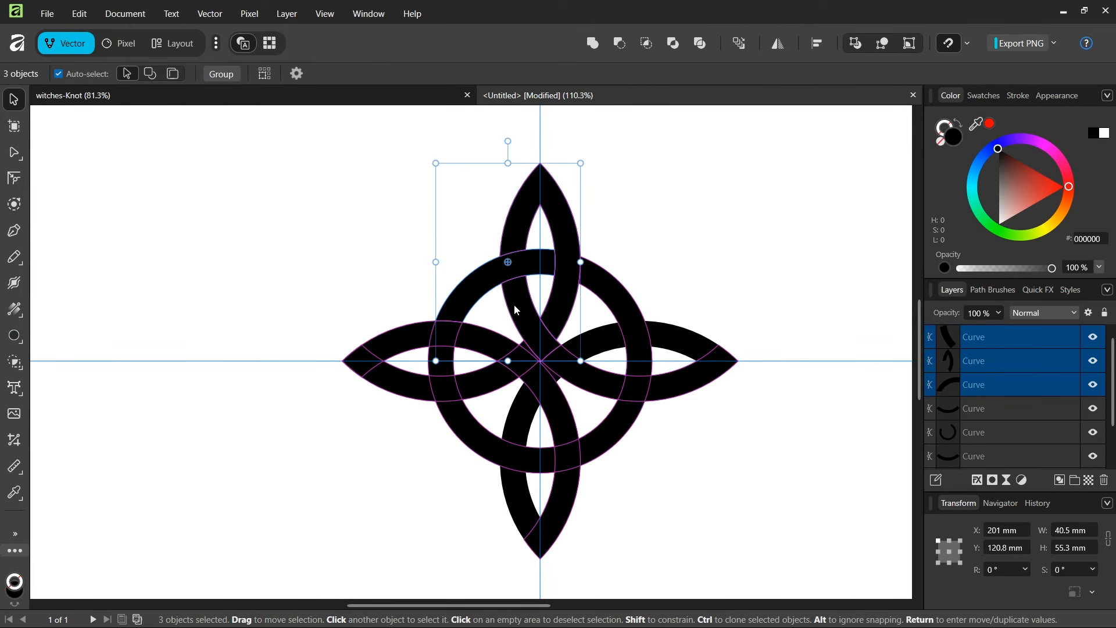
key("ctrl+g")
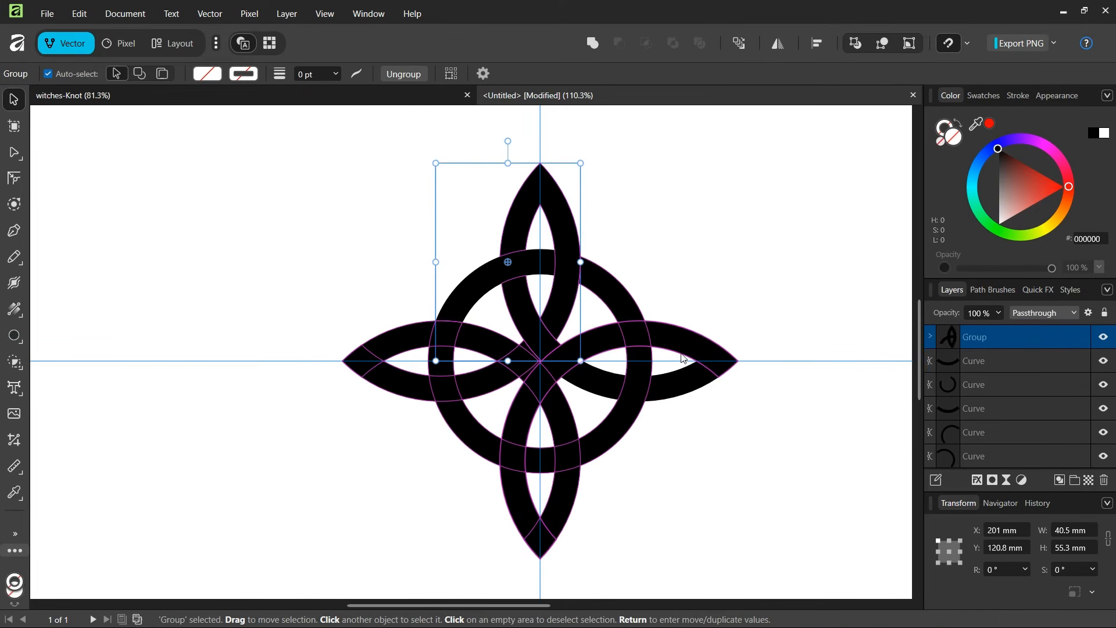
- Delete all the remaining ungrouped curves, keeping only the grouped top section
left_click(997, 361)
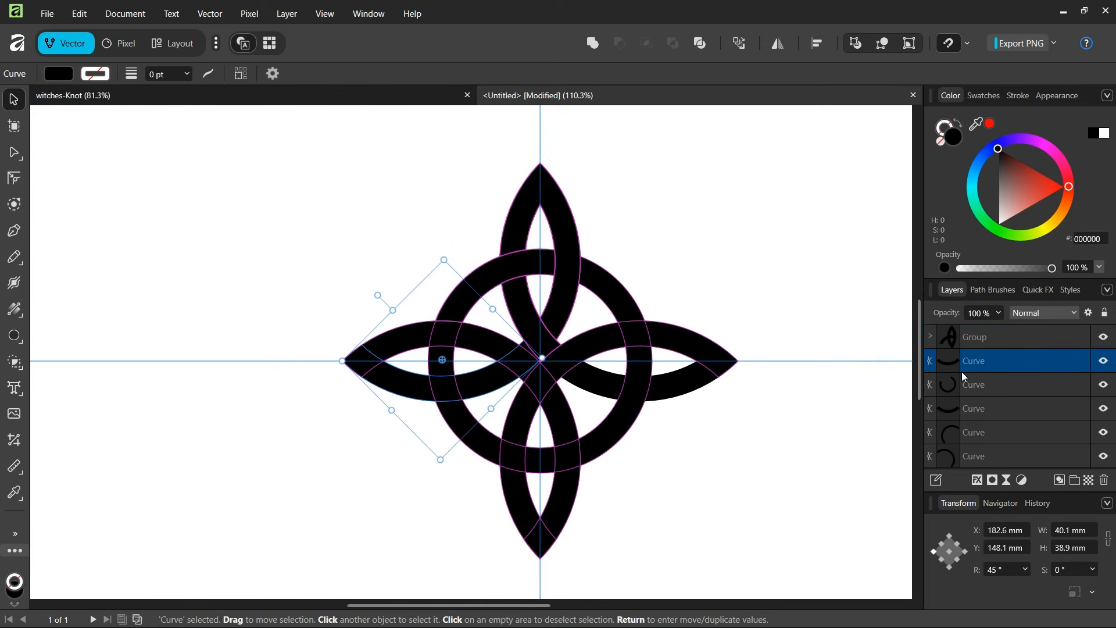
left_click(979, 462, "shift")
key("Delete")
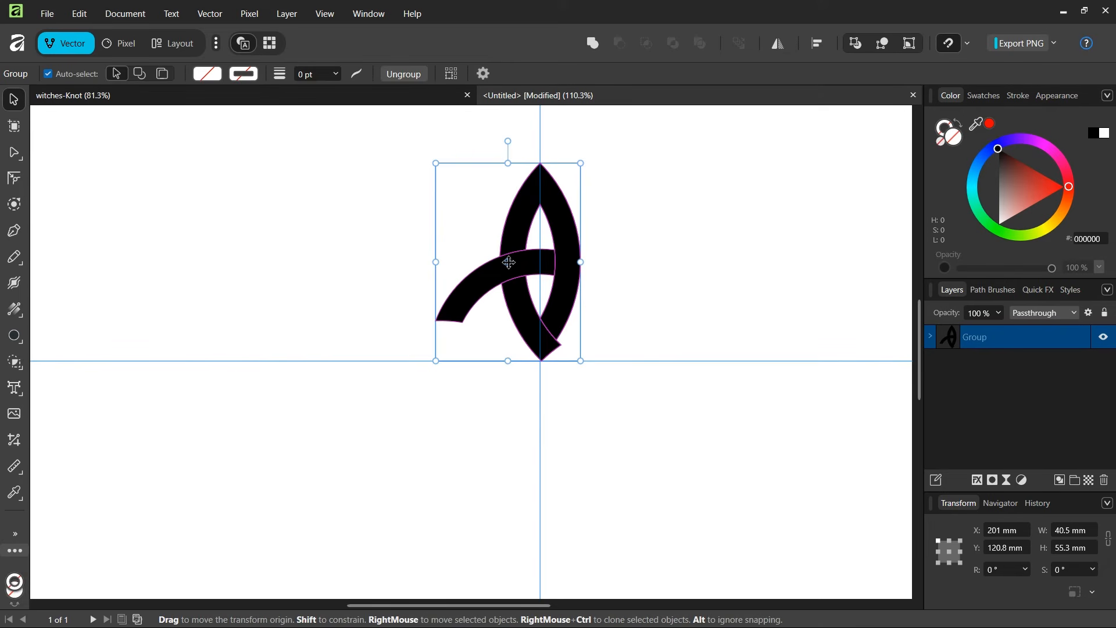
- Place the group's transform origin on the guide intersection and duplicate the group with 3 copies rotated 90° each
left_click_drag(510, 264, 540, 360)
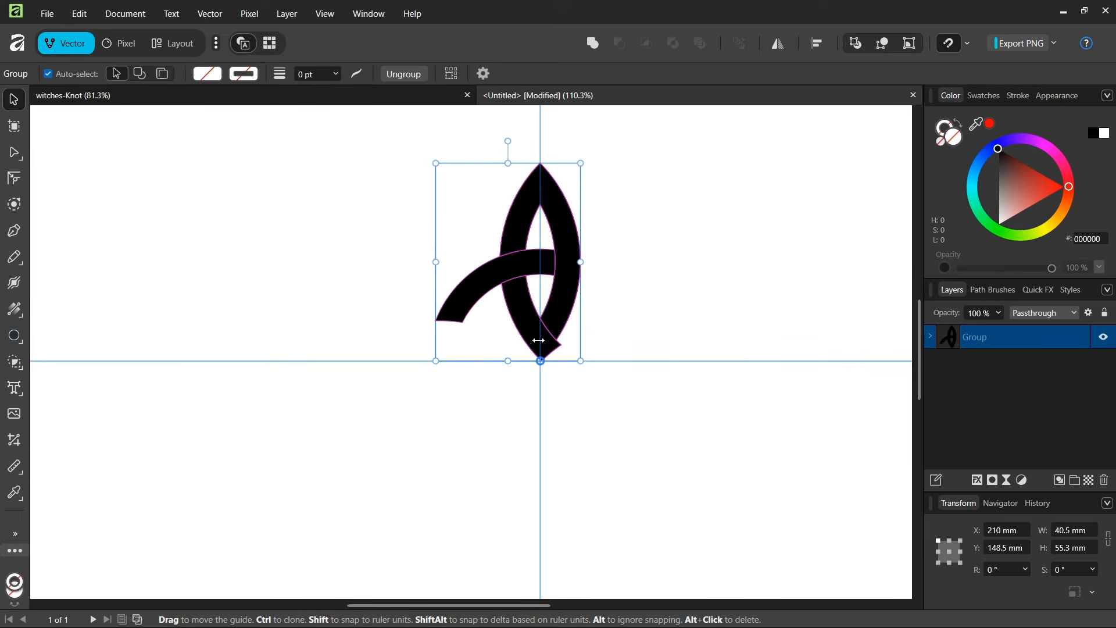
key("Return")
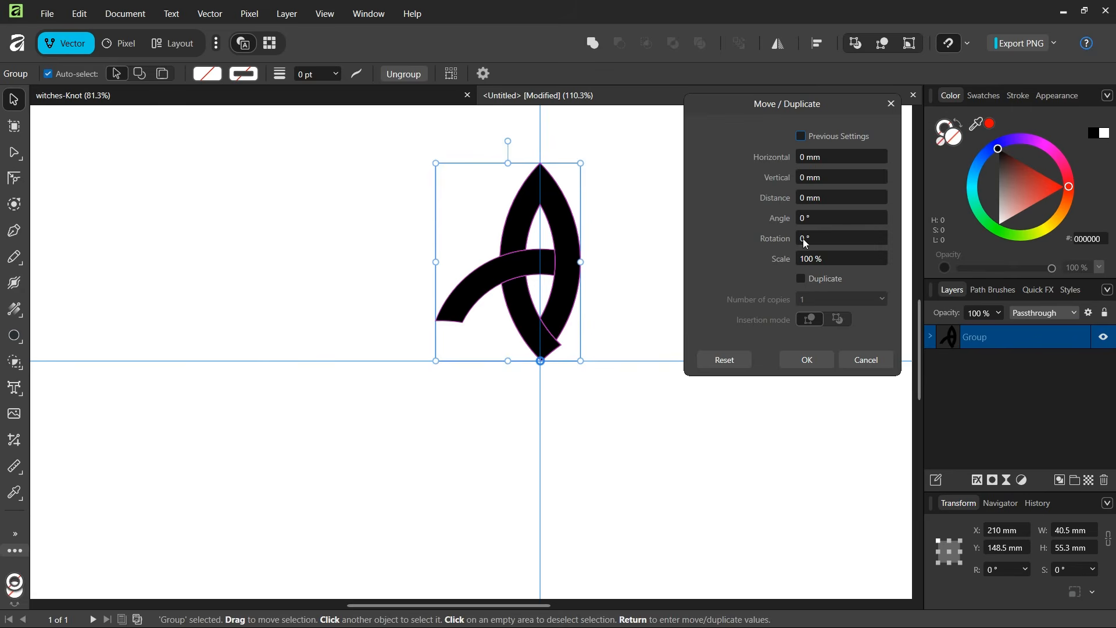
left_click(801, 136)
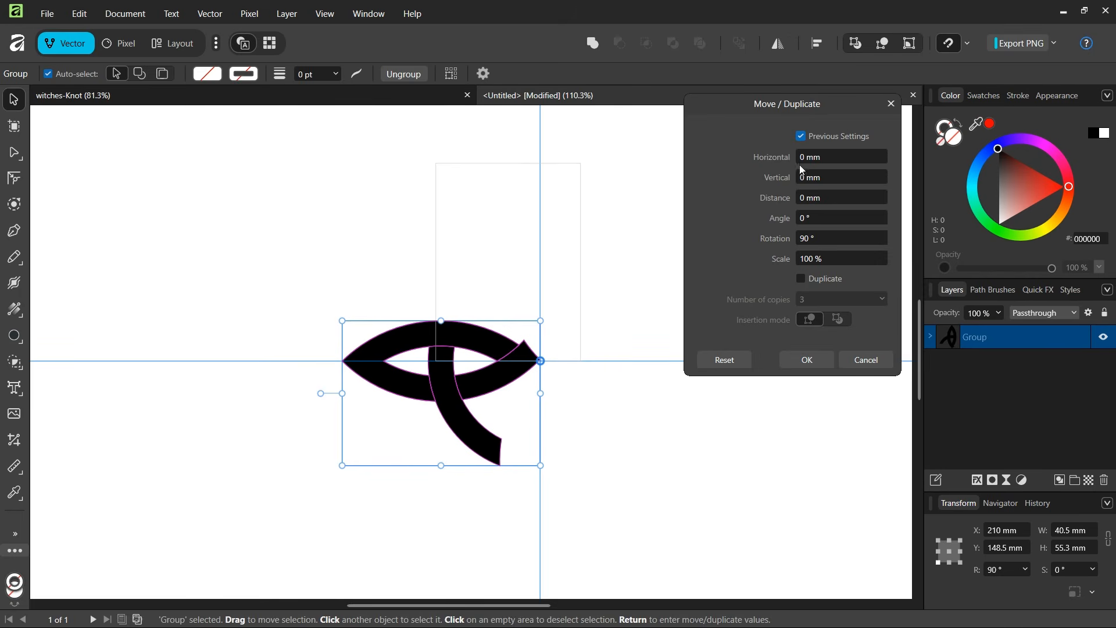
left_click(801, 279)
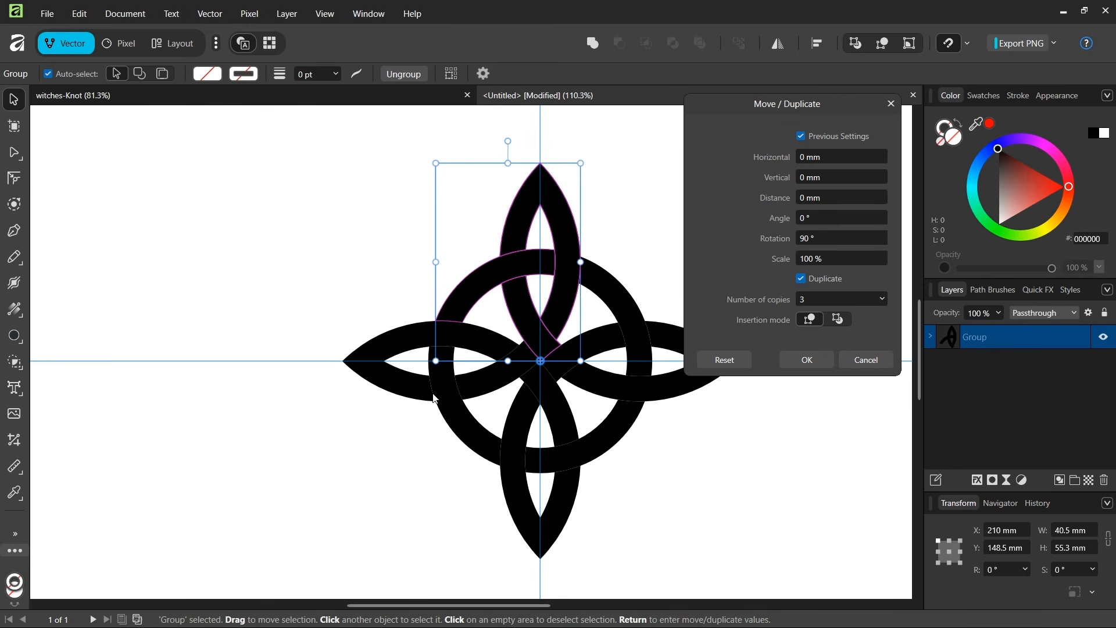
left_click(799, 360)
scroll(667, 359, "down", 1)
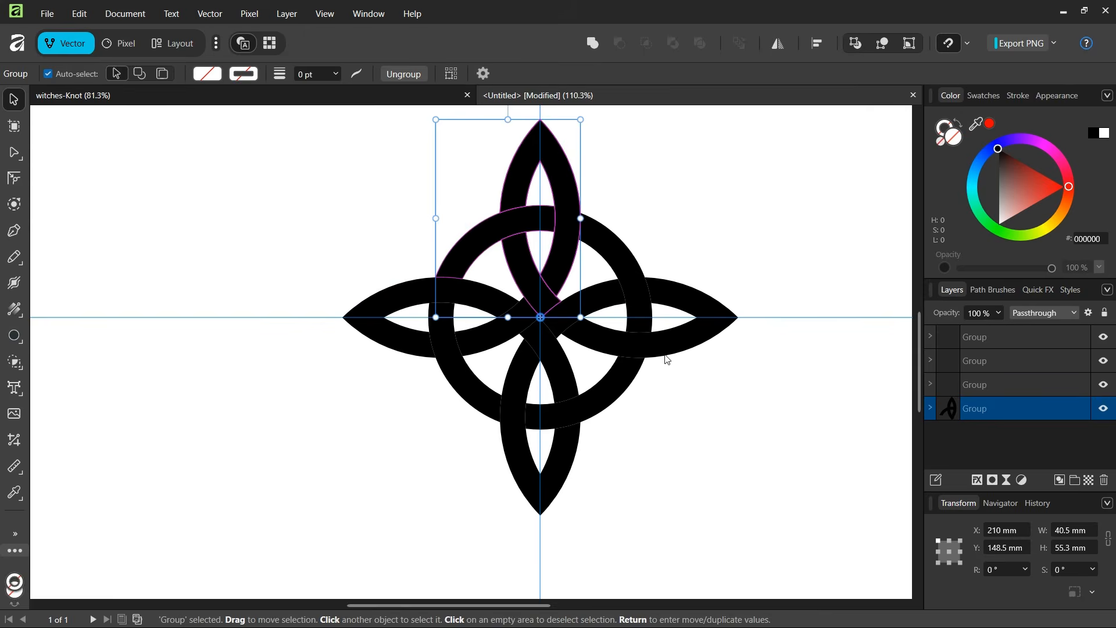
scroll(667, 359, "down", 1)
left_click(773, 227)
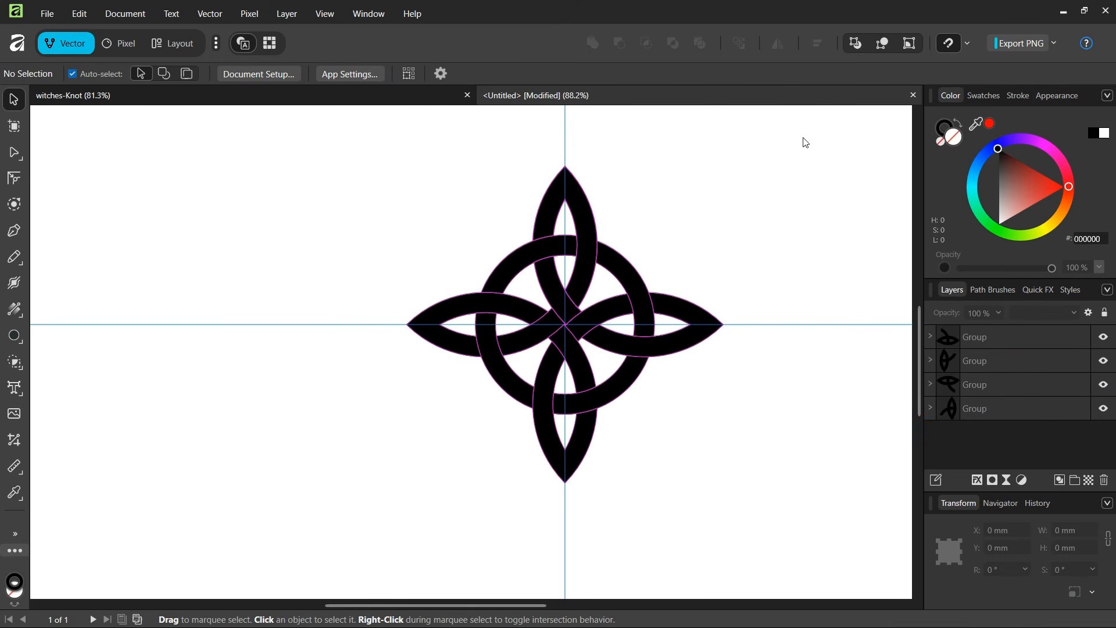
- Select all four groups and apply a negative contour offset to them
left_click_drag(815, 131, 366, 503)
left_click(15, 204)
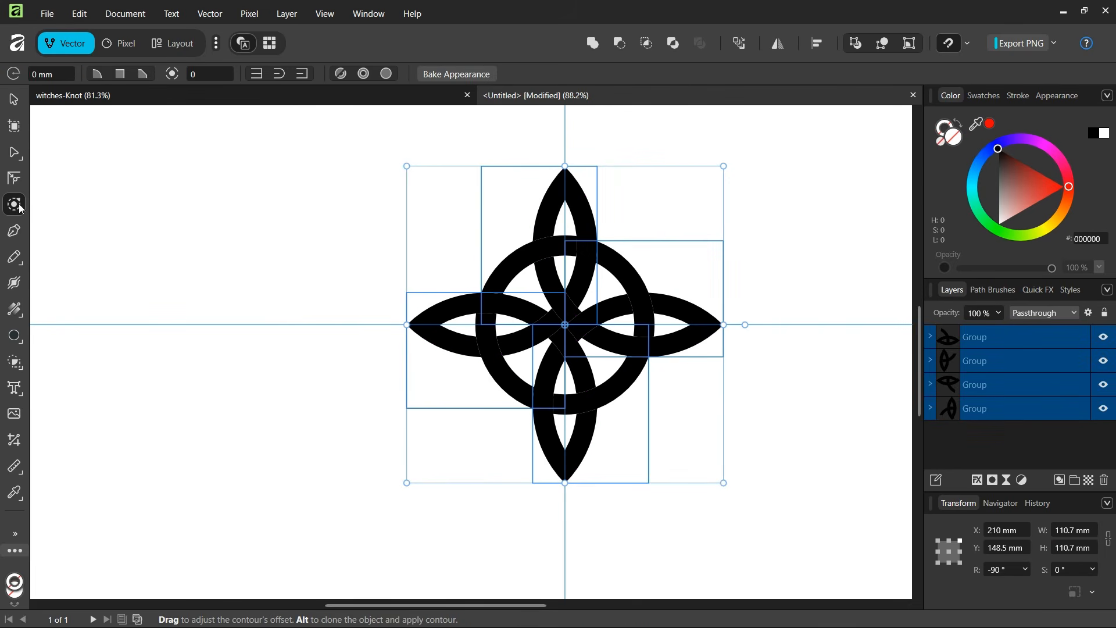
left_click(51, 72)
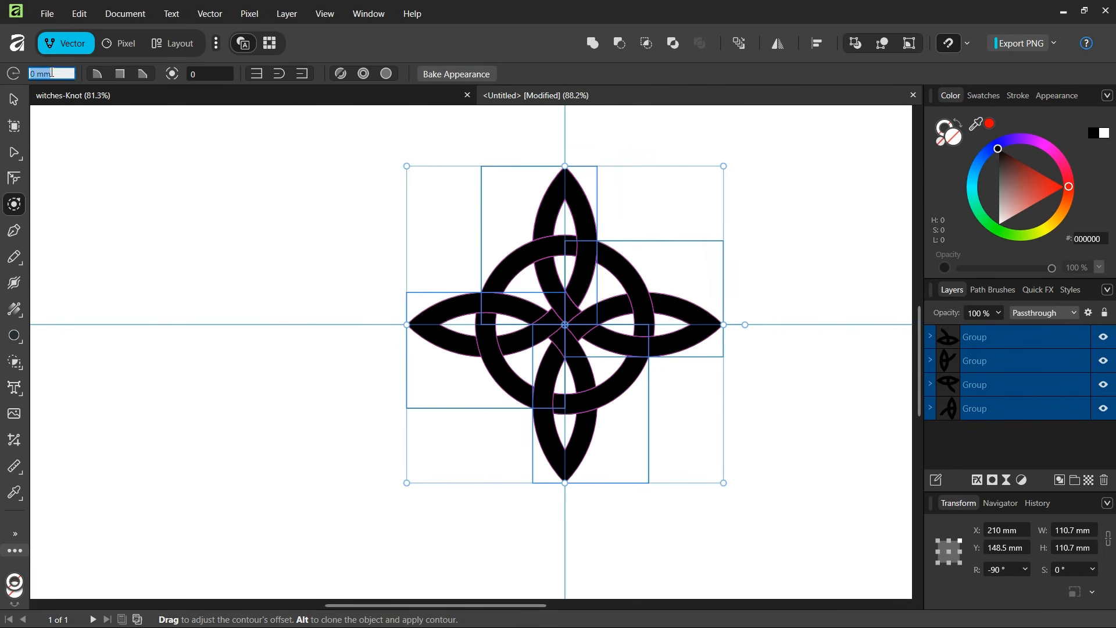
type("-0")
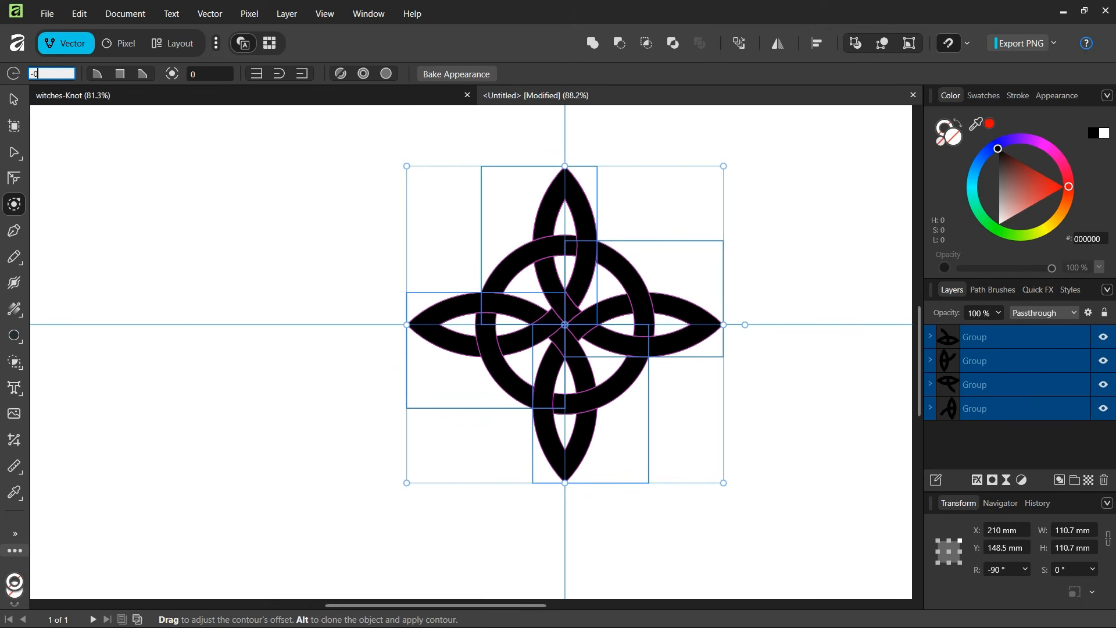